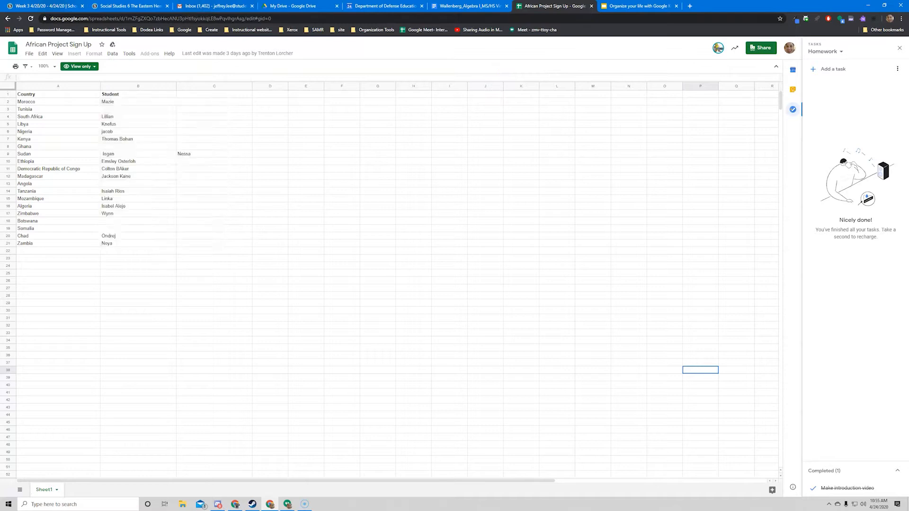
# Switch to the Algebra I Week 3 materials in Schoology and open the Weekly Plans - START HERE page.
pyautogui.hotkey('ctrl', '1')
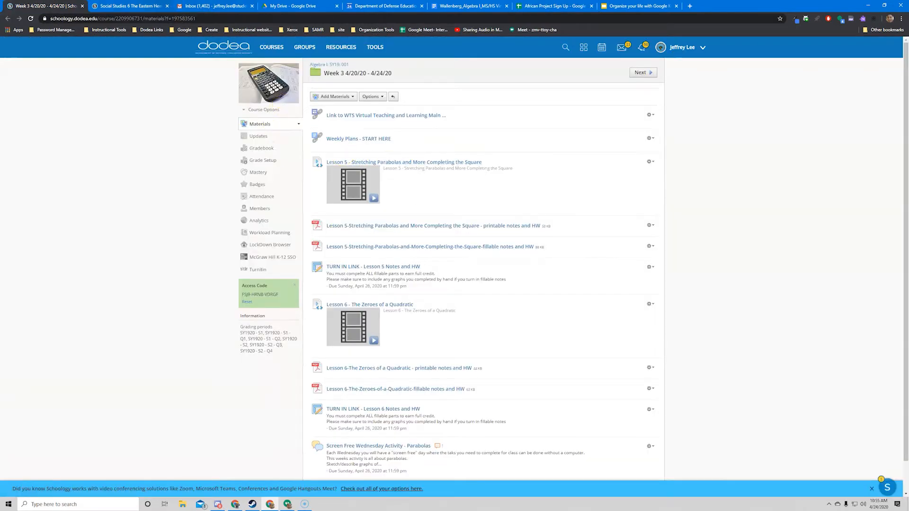
pyautogui.hotkey('ctrl', '2')
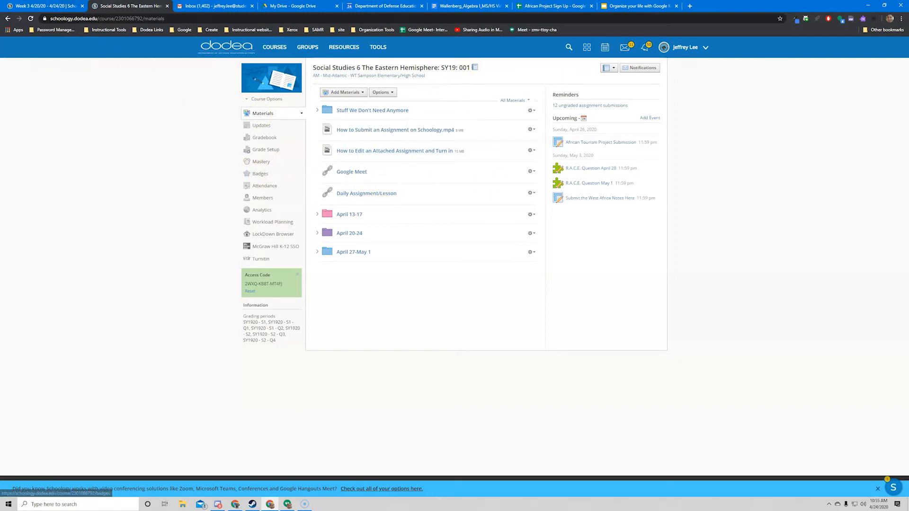
pyautogui.hotkey('ctrl', '1')
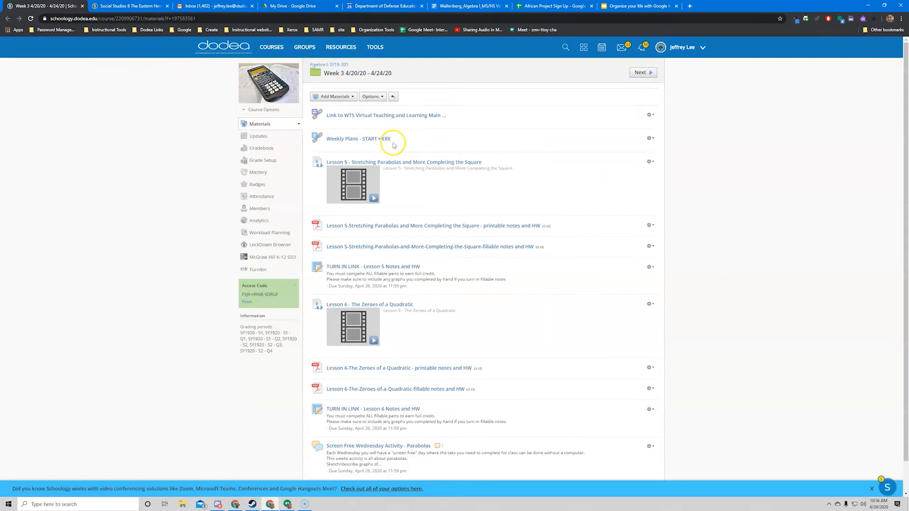
pyautogui.click(360, 138)
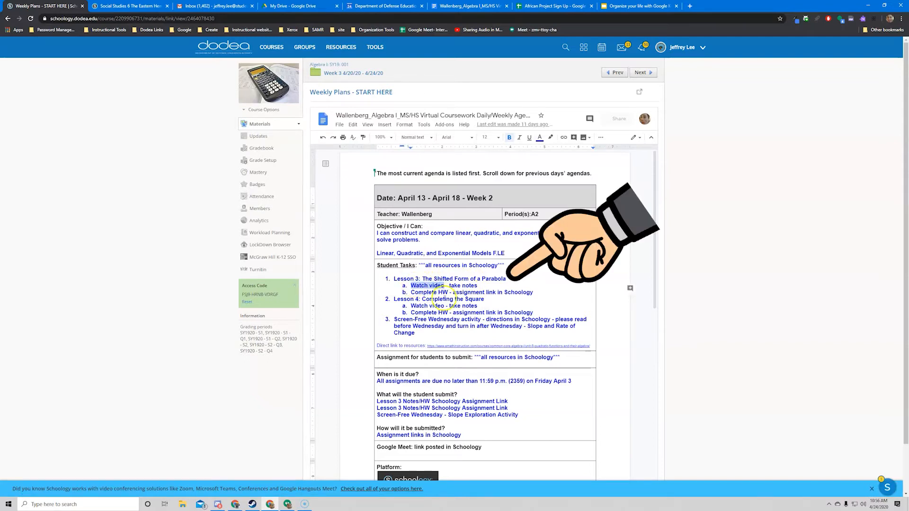
# Examine the student tasks, due date and required submissions in the April 13 - April 18 agenda.
pyautogui.moveTo(417, 291); pyautogui.dragTo(475, 310)
pyautogui.click(424, 313)
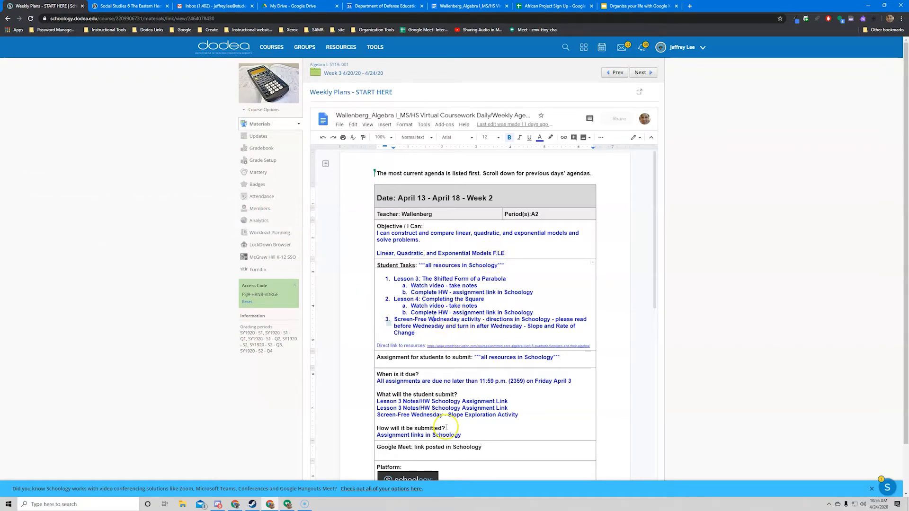
pyautogui.moveTo(416, 381); pyautogui.dragTo(494, 385)
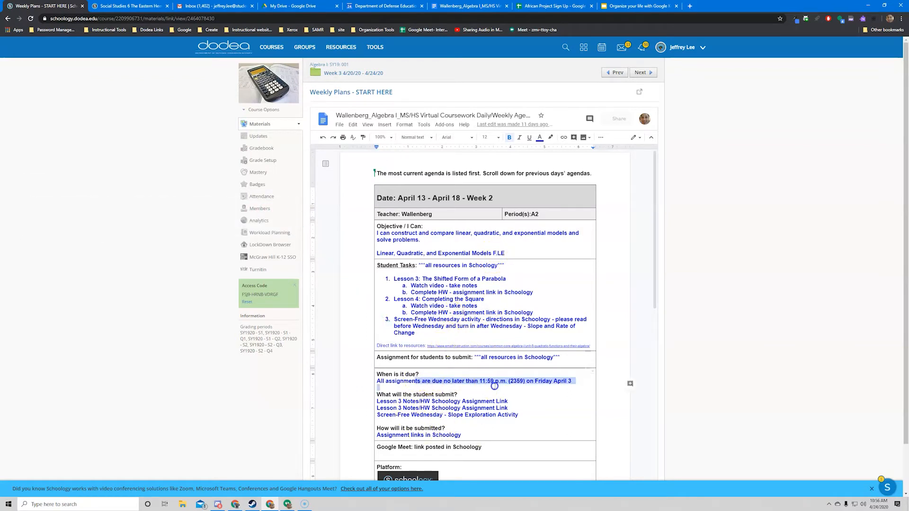
pyautogui.click(430, 408)
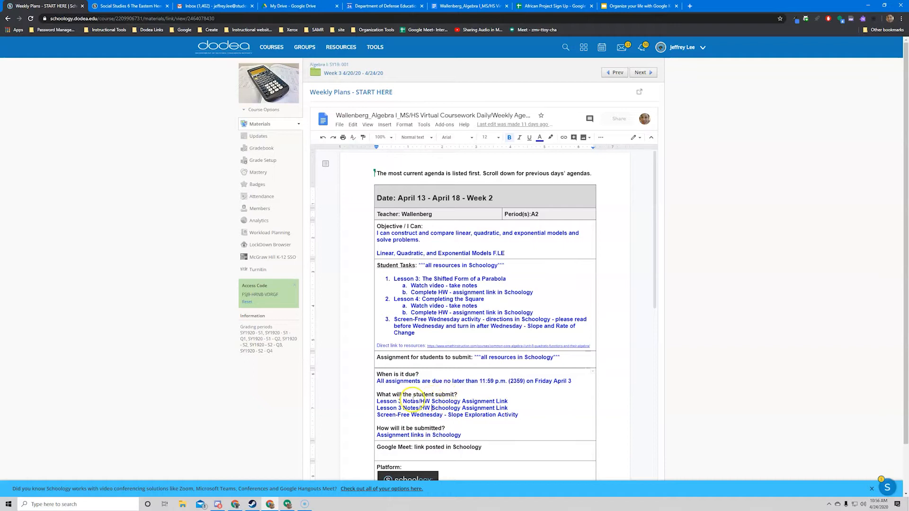
pyautogui.moveTo(432, 408); pyautogui.dragTo(433, 416)
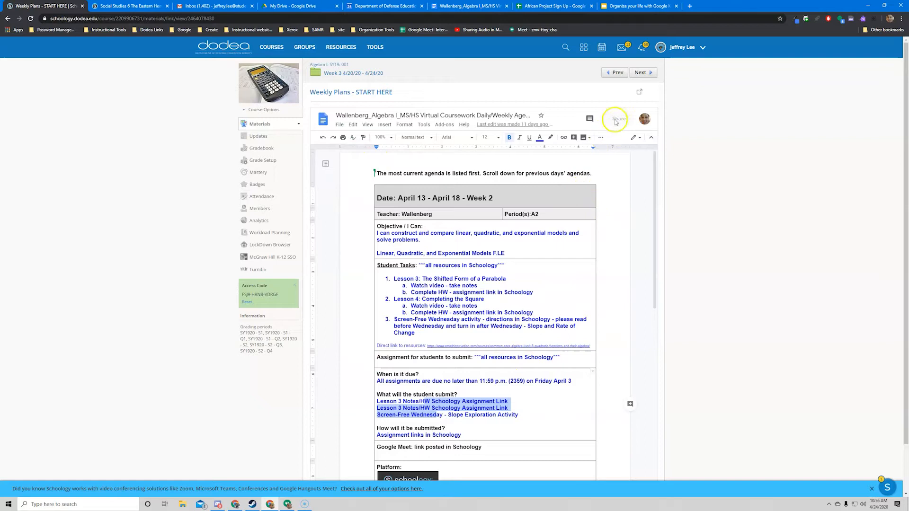
# Open the agenda document in its own tab and add a "Lesson 3 watch video" task to the Homework list.
pyautogui.click(639, 92)
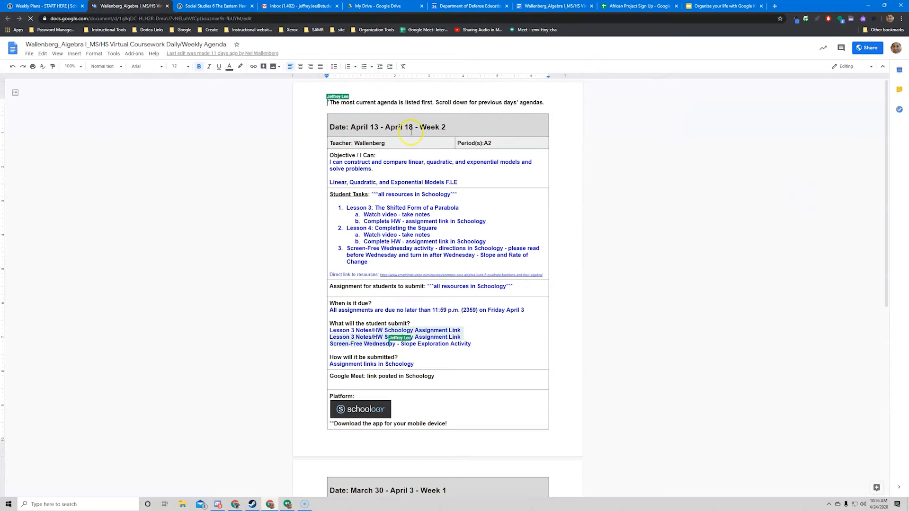
pyautogui.click(899, 109)
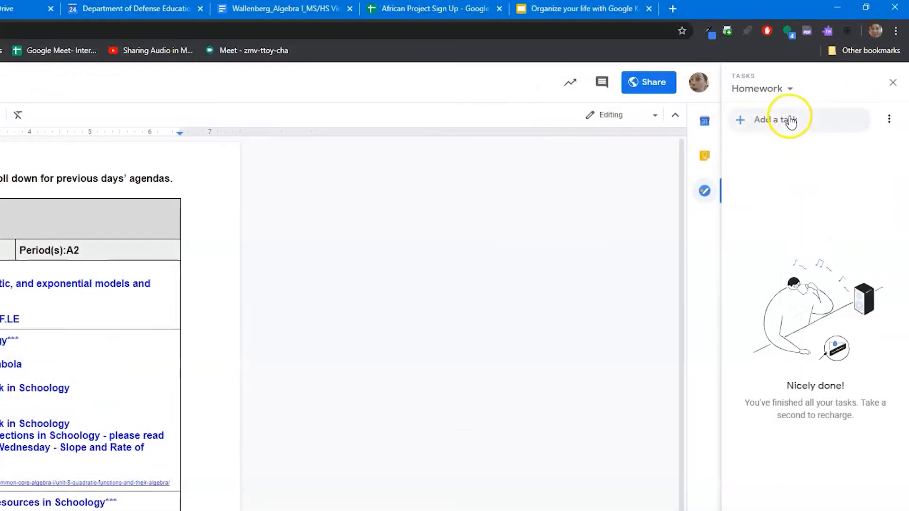
pyautogui.click(790, 121)
pyautogui.write('Lesson 3 watch video')
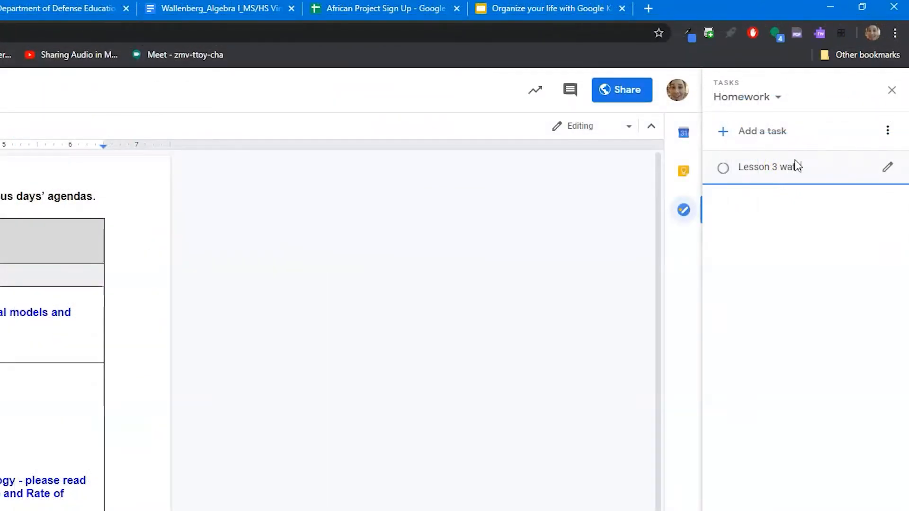
pyautogui.press('Return')
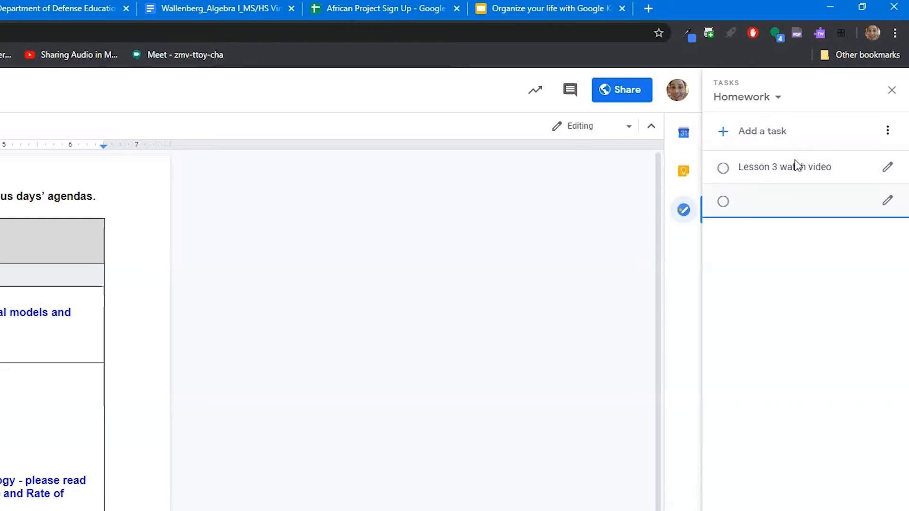
# Add a second Homework task named "Lesson 3 complete homework and notes".
pyautogui.write('Lesson 3 complet')
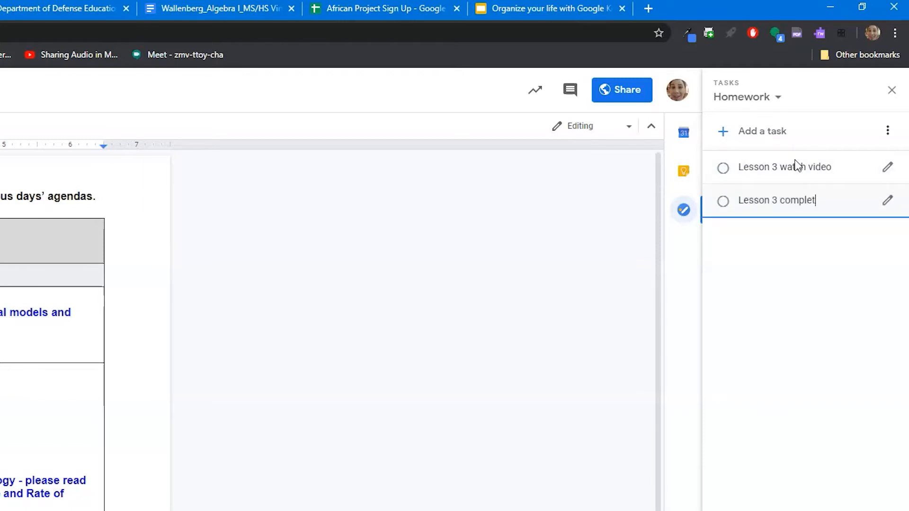
pyautogui.write('e homework and notes')
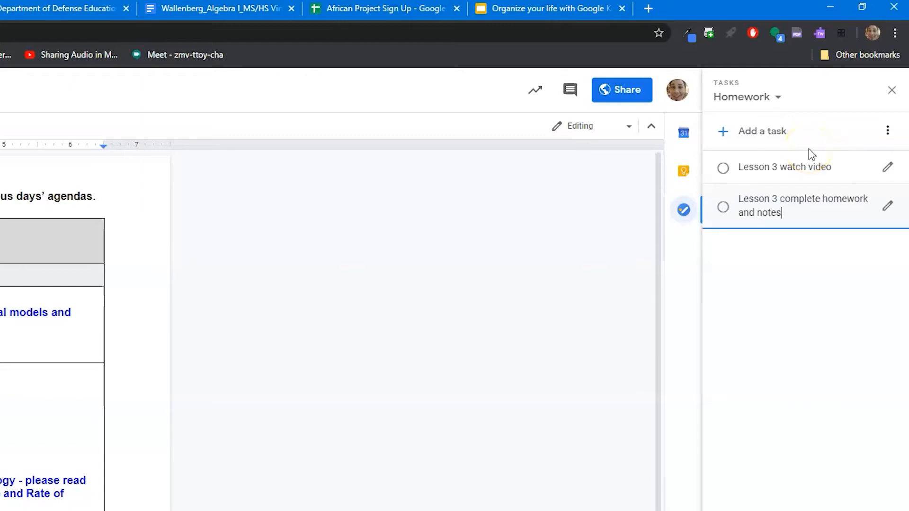
pyautogui.press('Return')
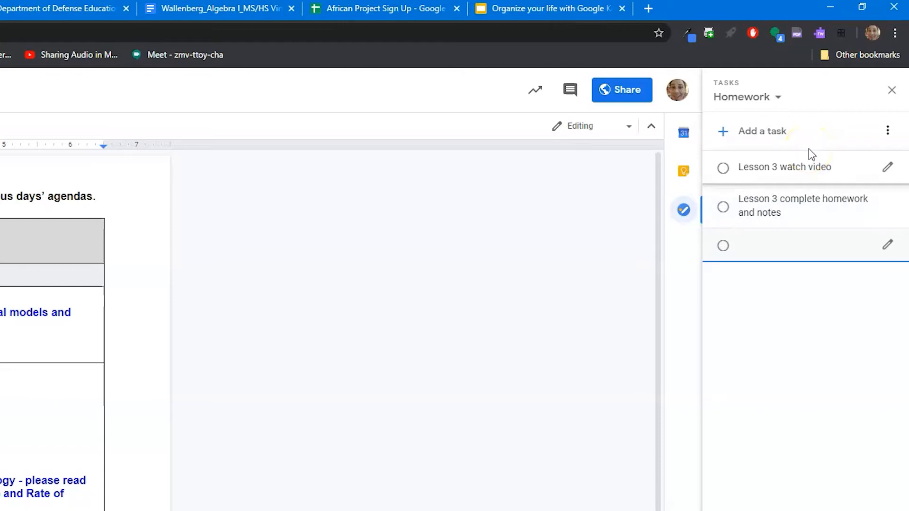
# Create a "Lesson 3" task with the subtasks "Watch Video", "Take Notes" and "Complete Homework".
pyautogui.write('Lesson 3')
pyautogui.click(884, 245)
pyautogui.click(769, 285)
pyautogui.write('Watch Video')
pyautogui.press('Return')
pyautogui.write('Com,')
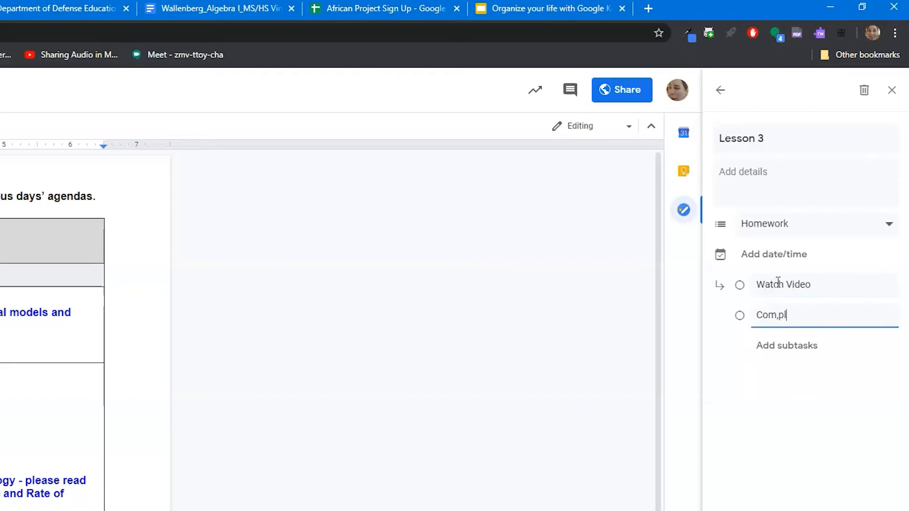
pyautogui.press('BackSpace')
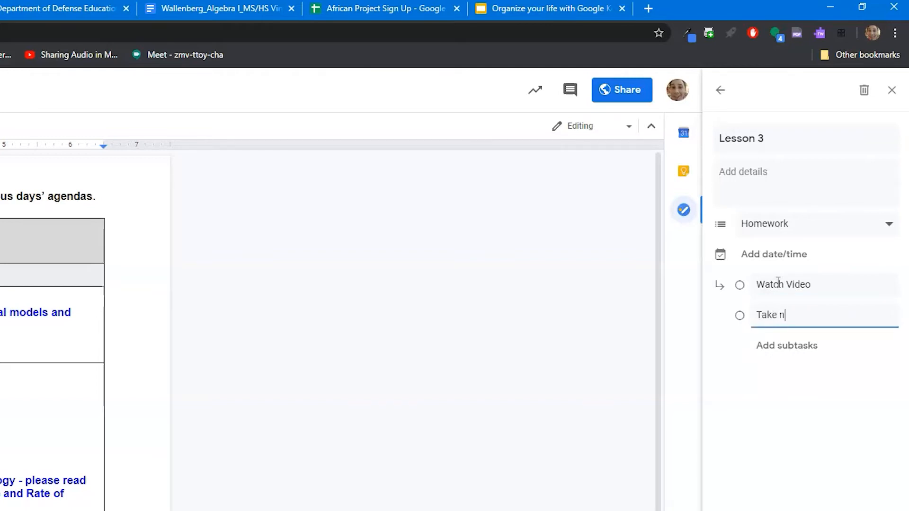
pyautogui.write('Take Notes')
pyautogui.press('Return')
pyautogui.write('Complete Homework')
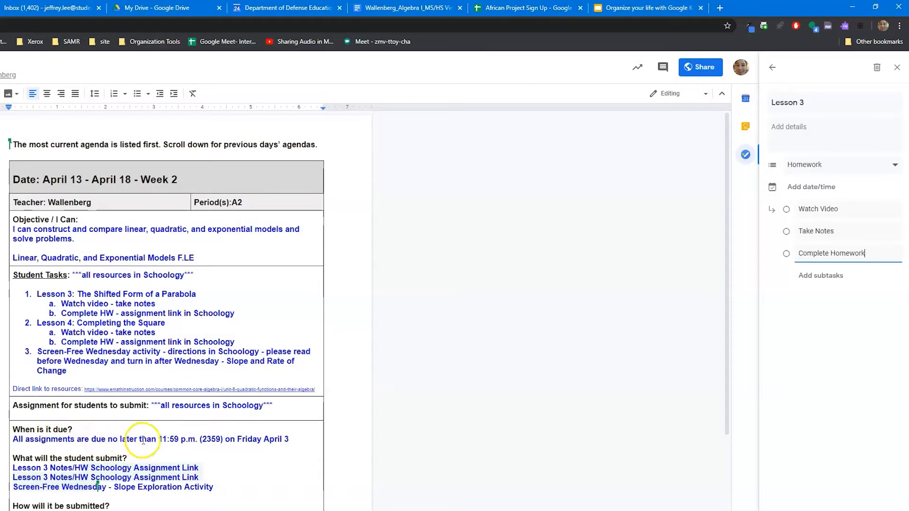
# Set the Lesson 3 task's due date to Sunday, May 3, 2020.
pyautogui.click(799, 191)
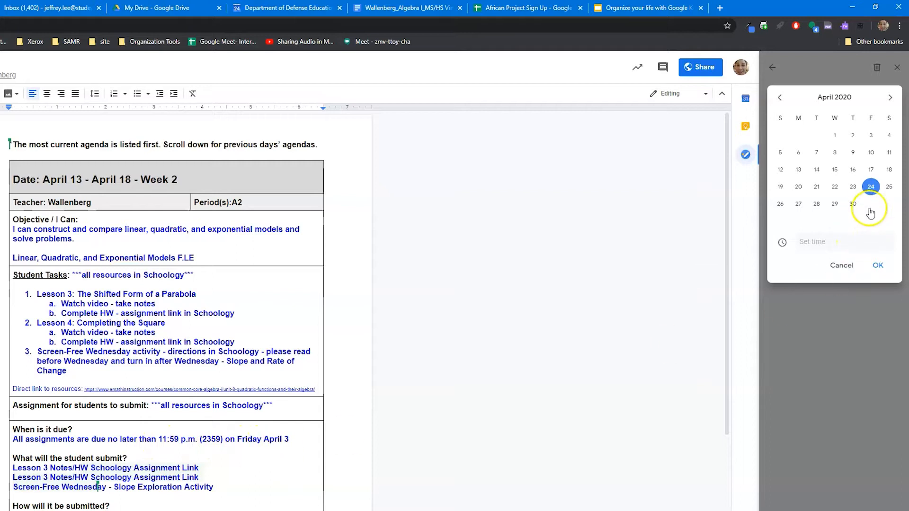
pyautogui.click(890, 98)
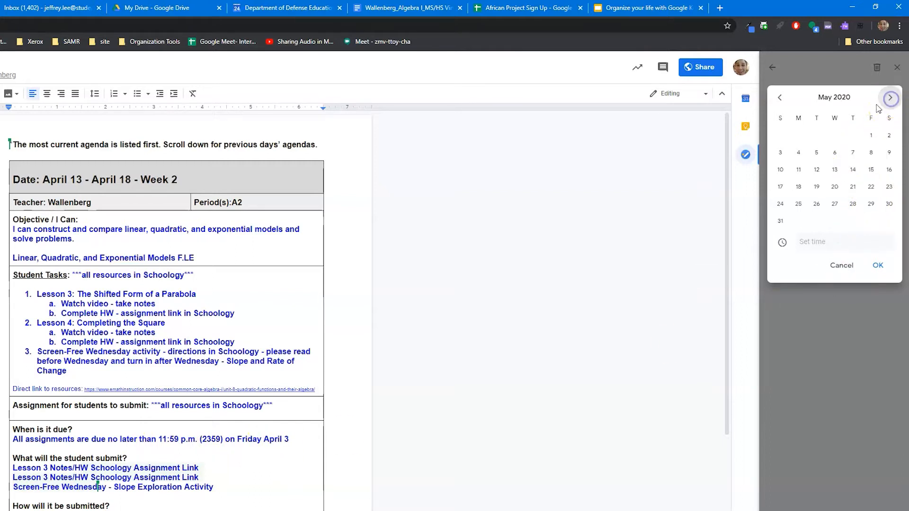
pyautogui.click(779, 98)
pyautogui.click(870, 136)
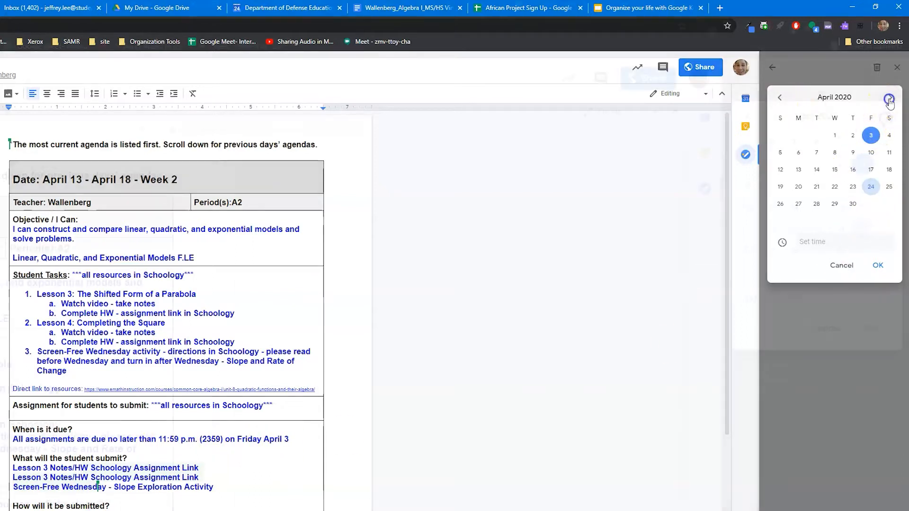
pyautogui.click(889, 99)
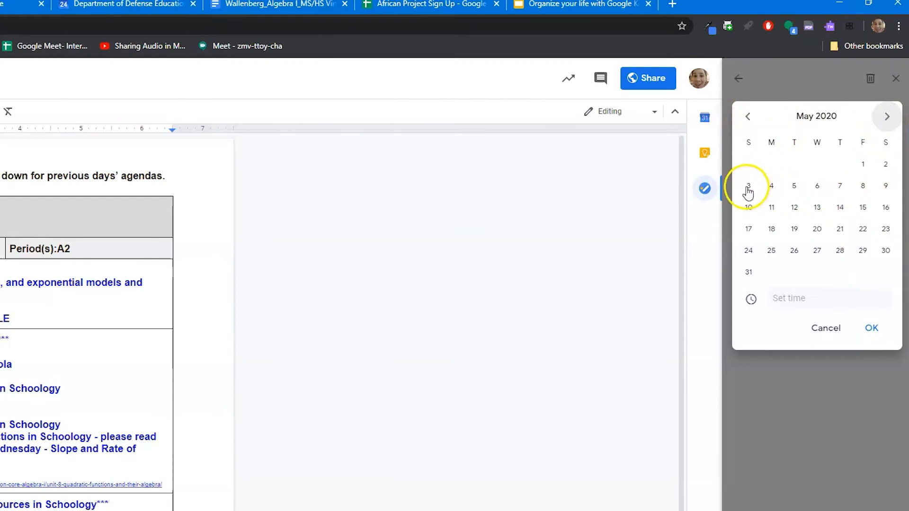
pyautogui.click(747, 187)
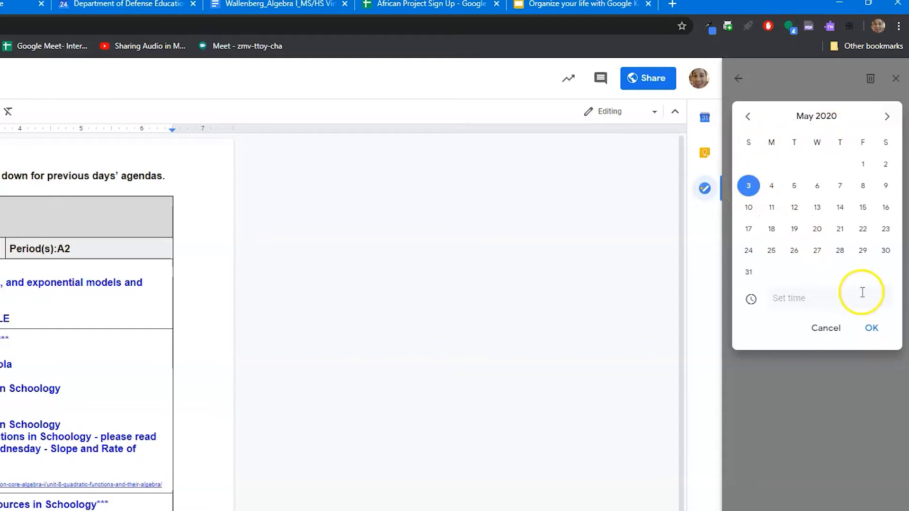
pyautogui.click(870, 330)
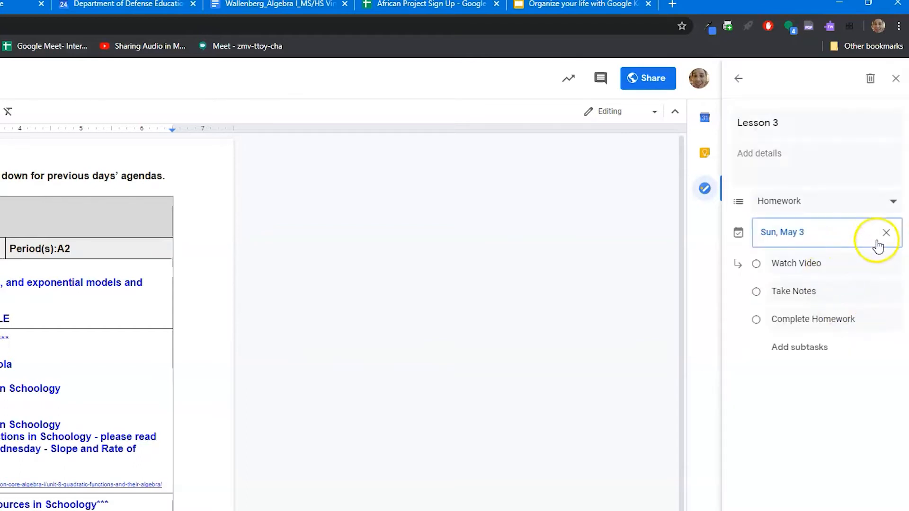
# Set the Lesson 3 task's due time to 11:59 AM.
pyautogui.click(754, 239)
pyautogui.click(792, 299)
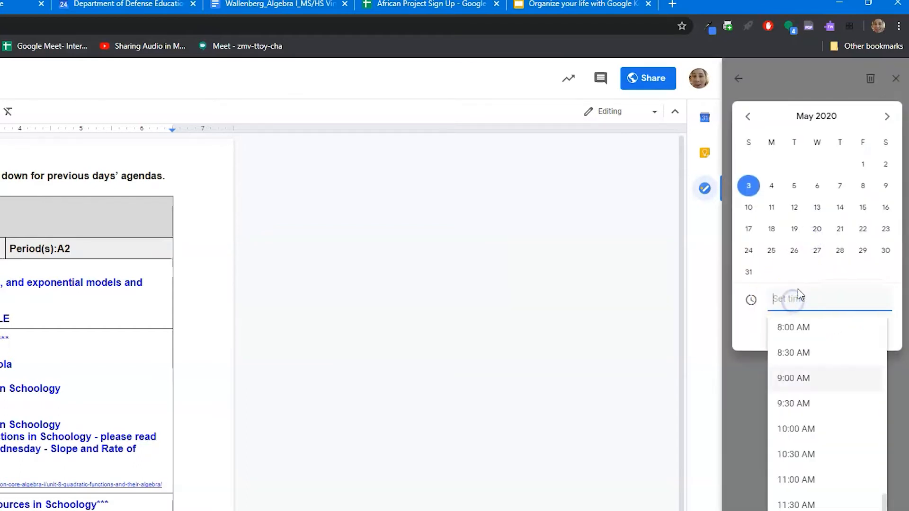
pyautogui.write('11:59')
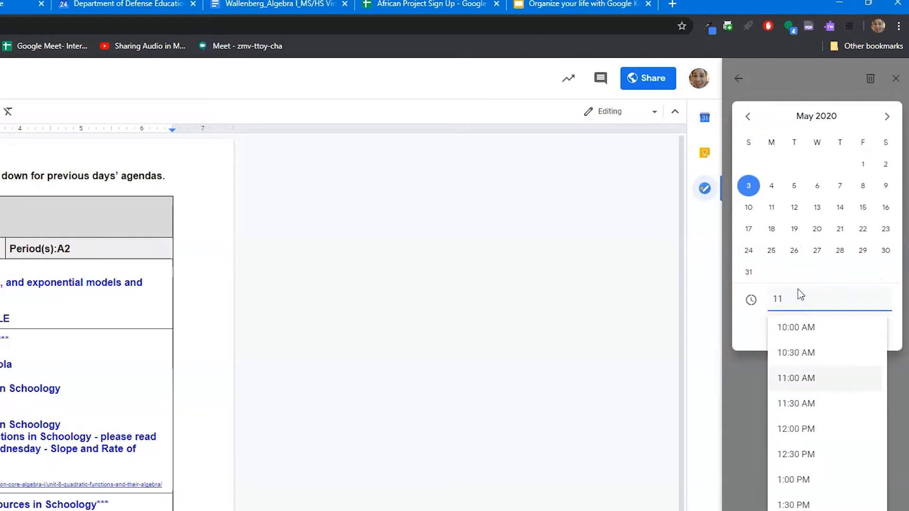
pyautogui.click(735, 336)
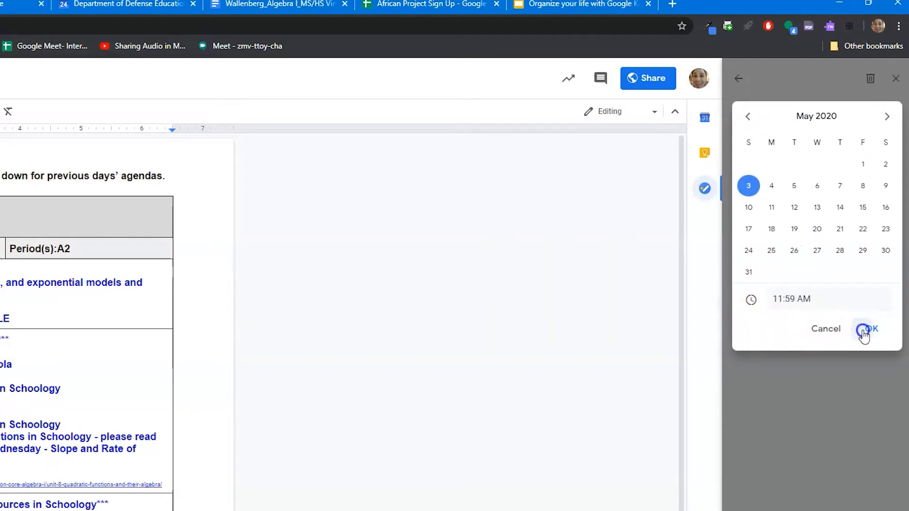
pyautogui.click(864, 331)
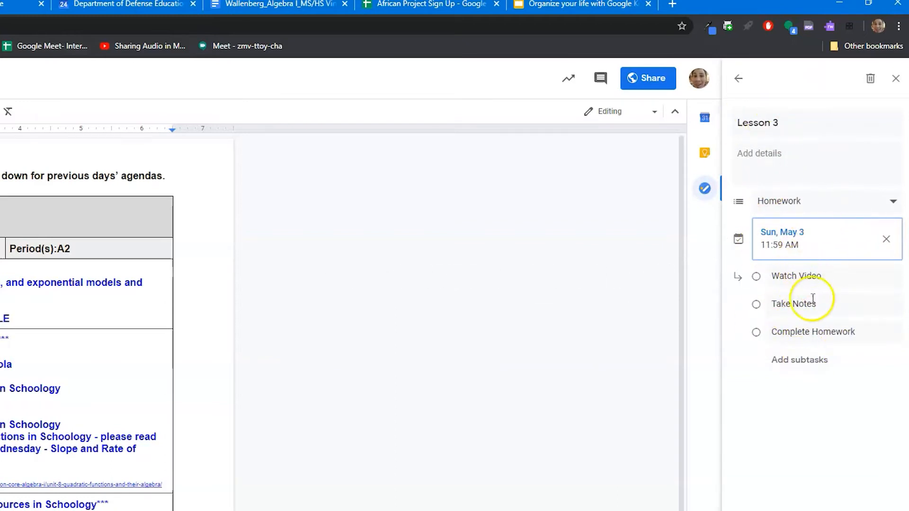
# Return to the Homework list and mark the three Lesson 3 subtasks and their parent task complete.
pyautogui.click(741, 78)
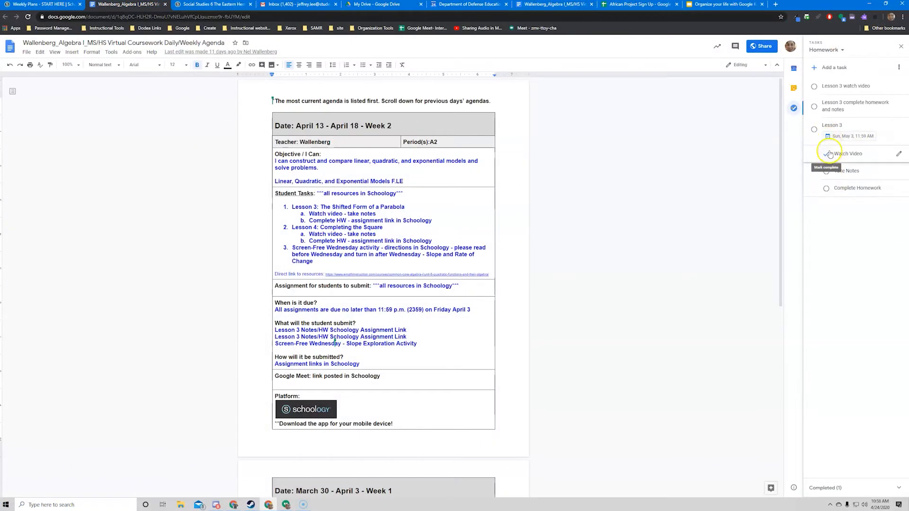
pyautogui.click(826, 189)
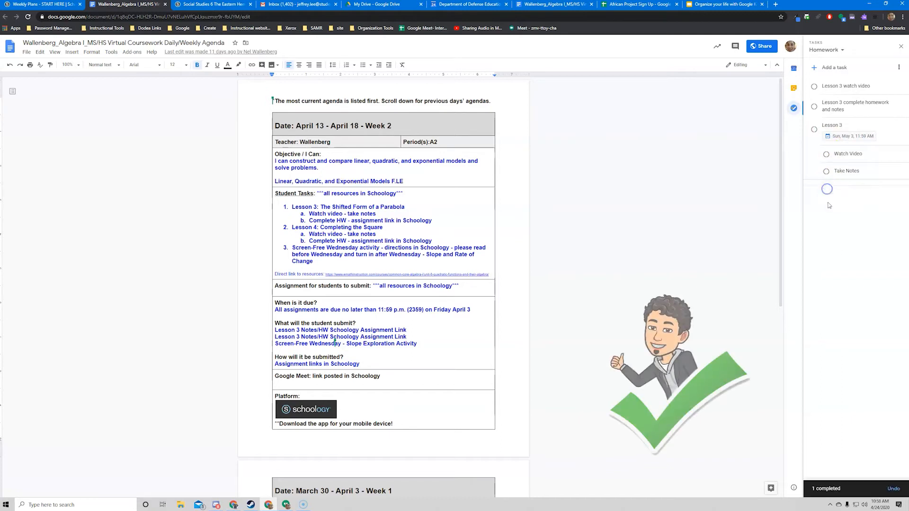
pyautogui.click(826, 171)
pyautogui.click(826, 157)
pyautogui.click(813, 132)
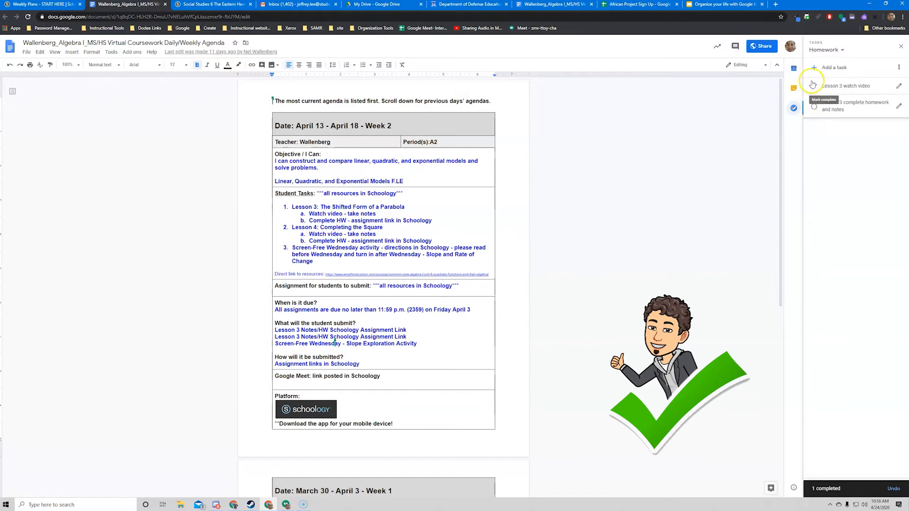
# Mark the "Lesson 3 complete homework and notes" and "Lesson 3 watch video" tasks complete.
pyautogui.click(814, 111)
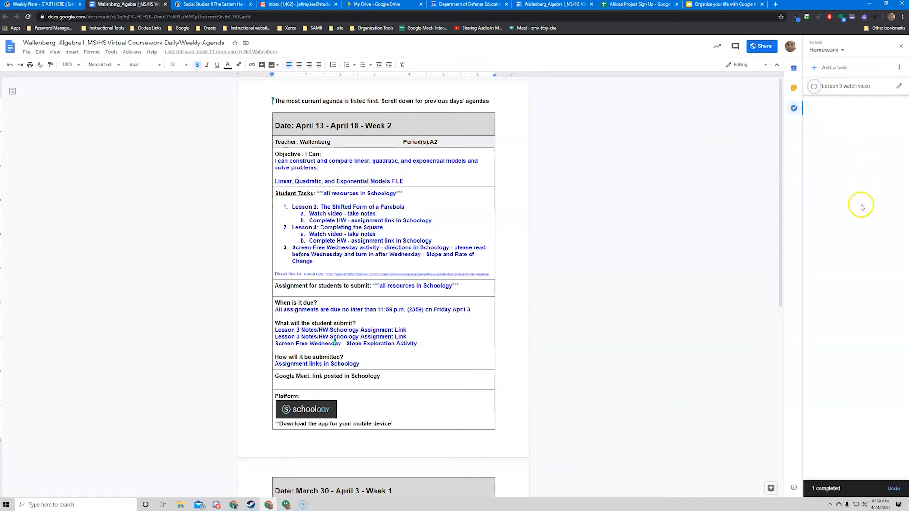
pyautogui.click(814, 87)
pyautogui.click(652, 204)
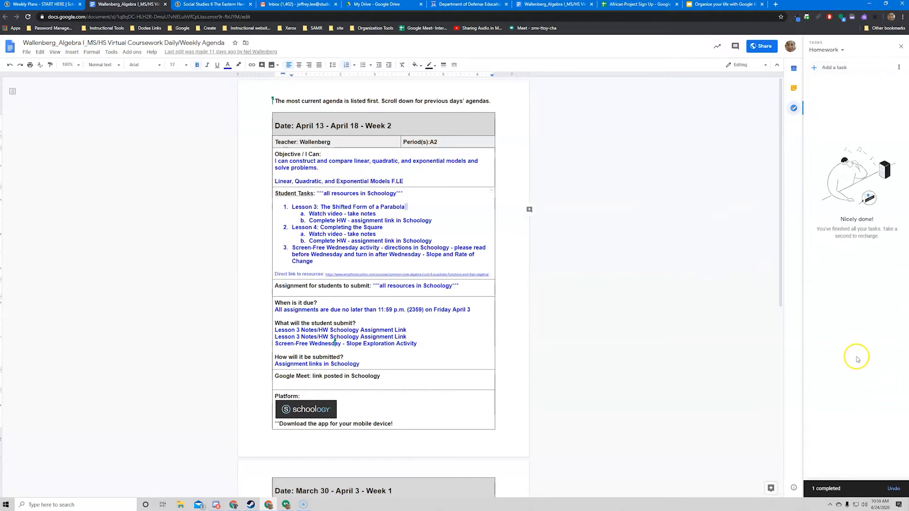
# Show the completed tasks and mark Lesson 3 and its Watch Video, Take Notes and Complete Homework subtasks incomplete.
pyautogui.click(850, 489)
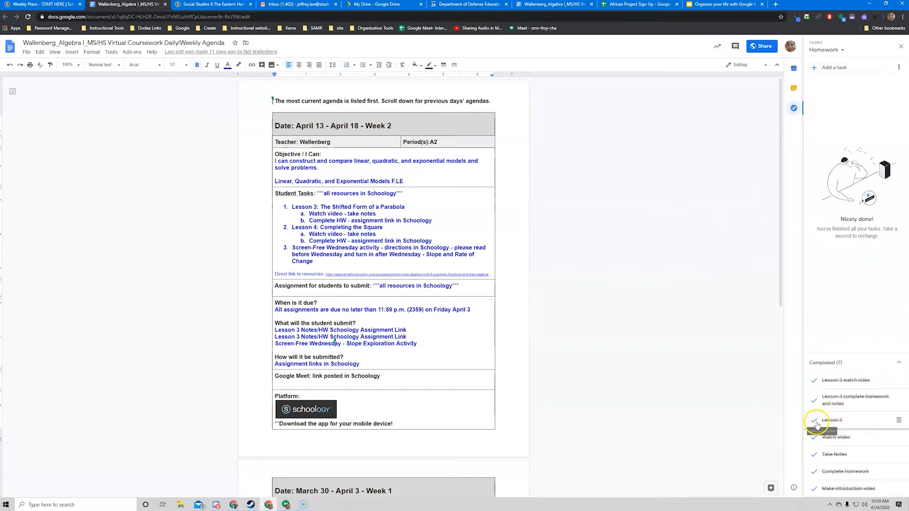
pyautogui.click(814, 421)
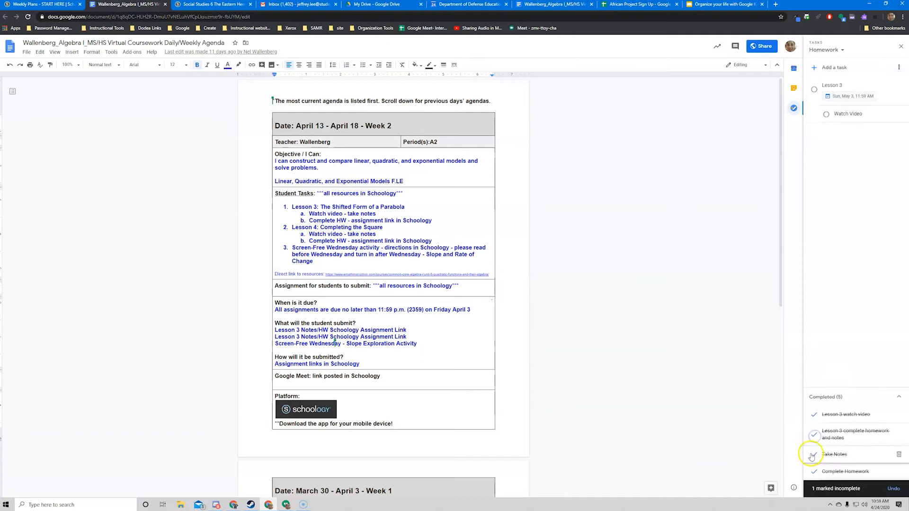
pyautogui.click(810, 457)
pyautogui.click(812, 471)
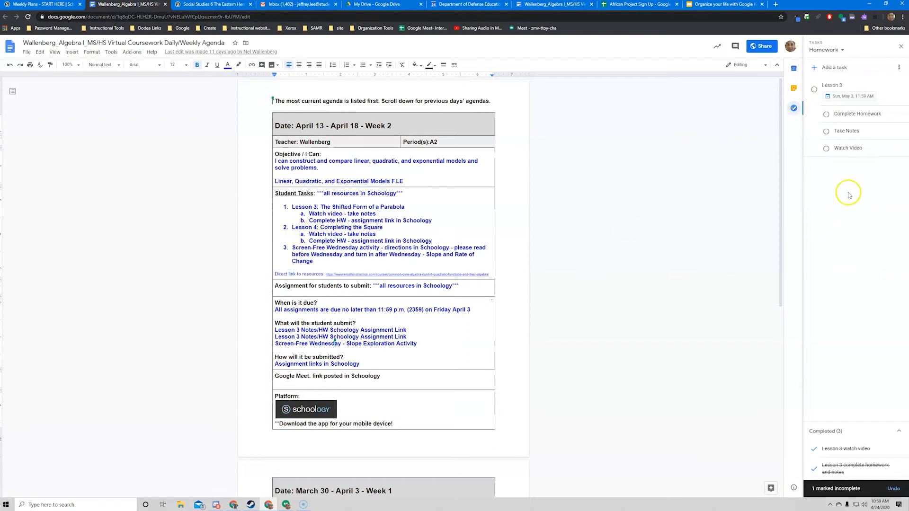
# Add a task named "Lesson 4" to the Homework list.
pyautogui.click(845, 66)
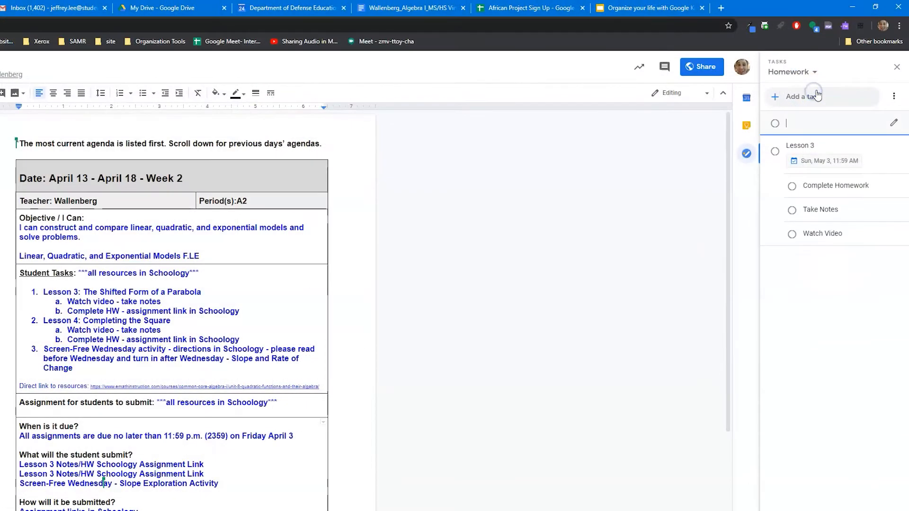
pyautogui.write('Lesson 4')
pyautogui.press('Return')
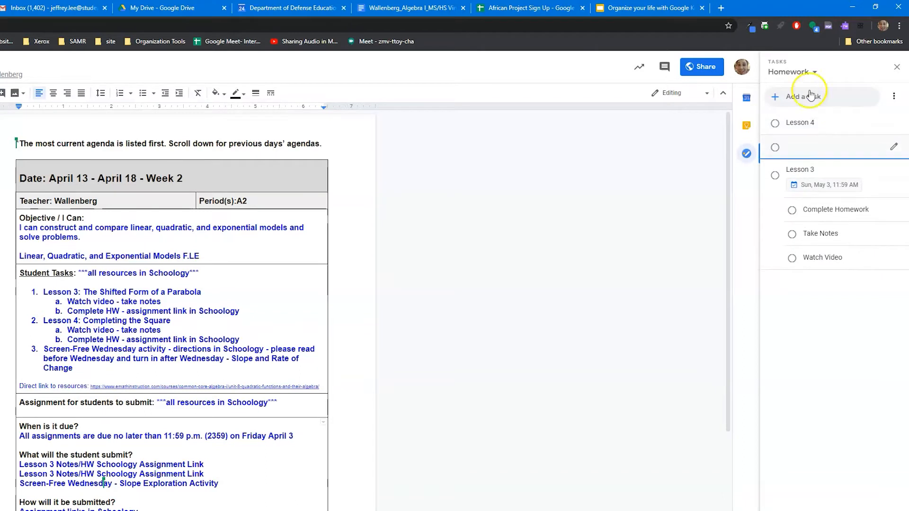
# Add the subtasks "Watch Video", "Take Notes" and "Complete Homework" to the Lesson 4 task.
pyautogui.click(894, 123)
pyautogui.click(815, 208)
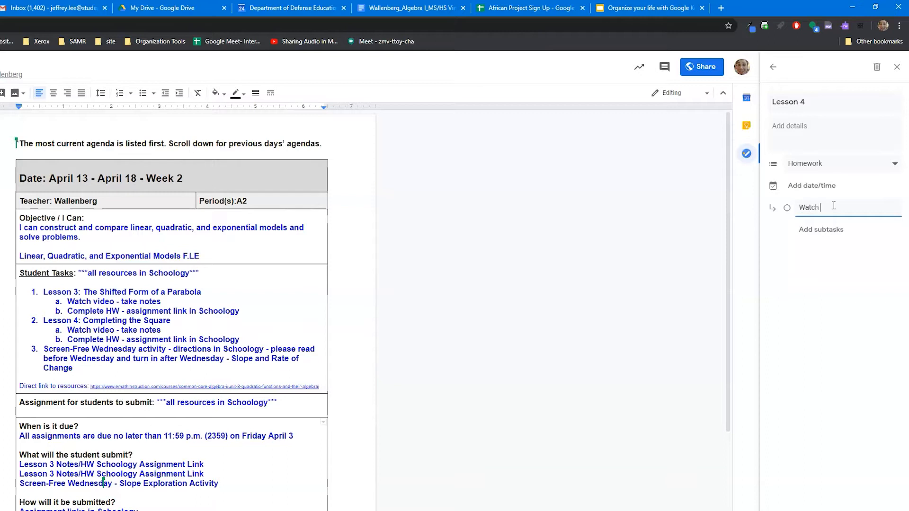
pyautogui.write('Watch Video')
pyautogui.press('Return')
pyautogui.write('Take')
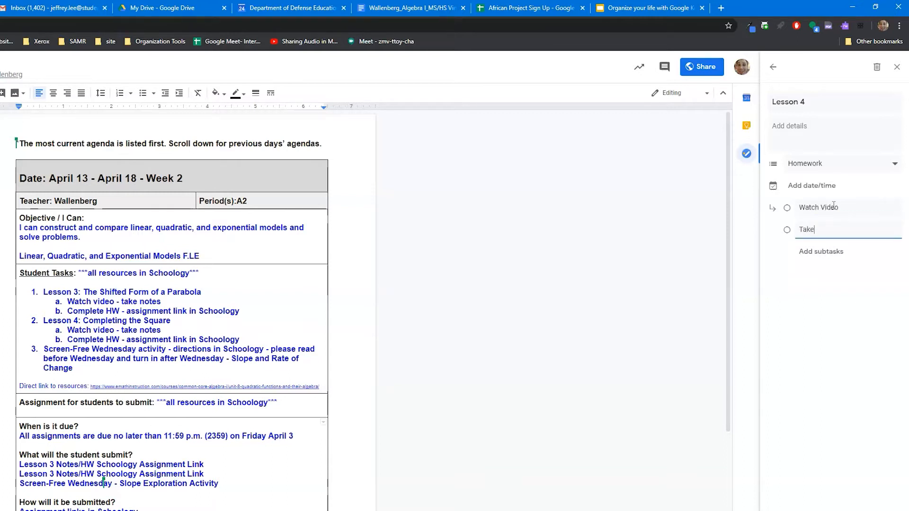
pyautogui.write(' Notes')
pyautogui.press('Return')
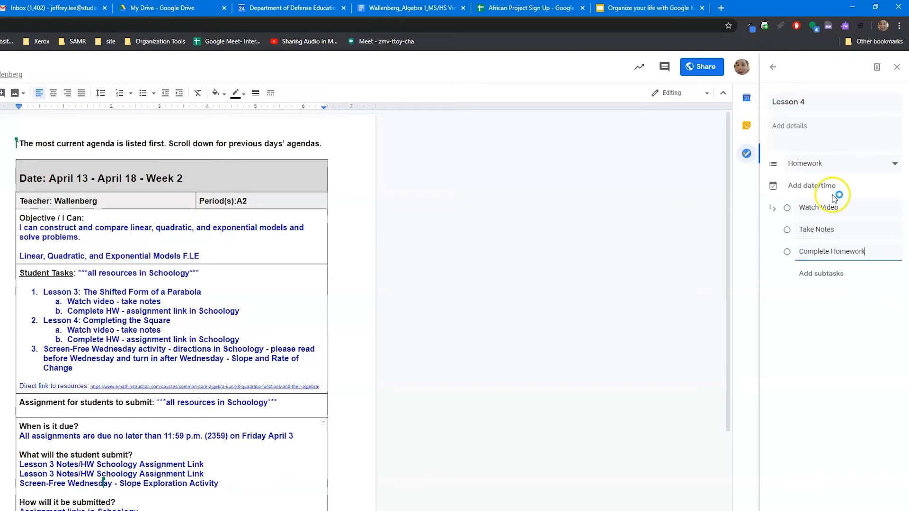
# Set the Lesson 4 task's due date and time to Sunday, May 3, 2020, 11:59 AM.
pyautogui.click(800, 185)
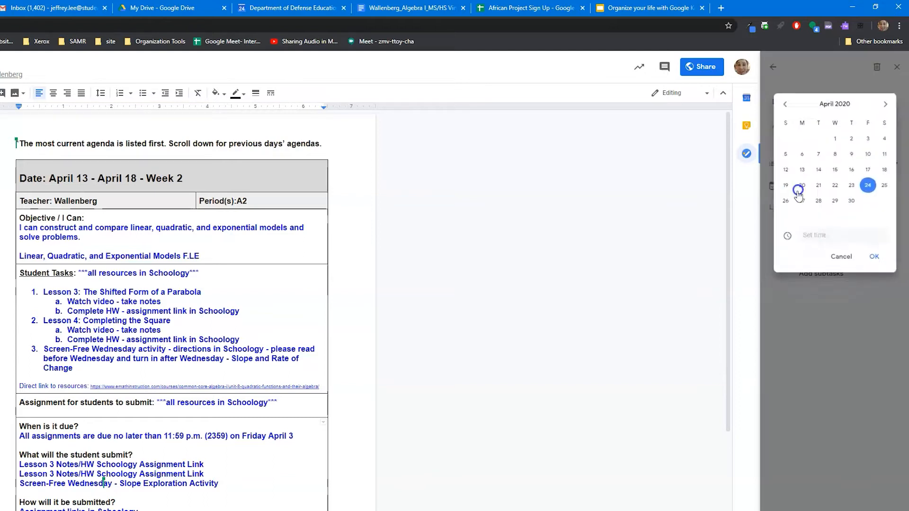
pyautogui.click(887, 97)
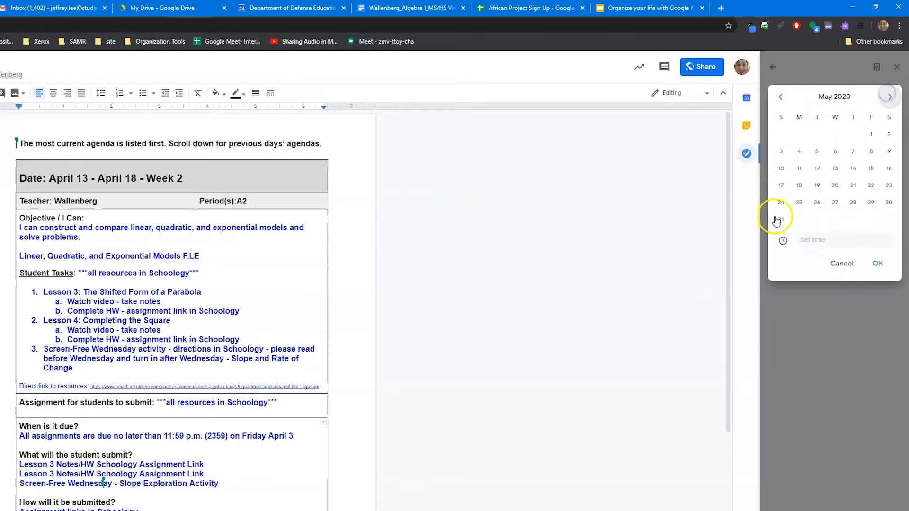
pyautogui.click(780, 153)
pyautogui.click(878, 263)
pyautogui.click(855, 186)
pyautogui.click(827, 242)
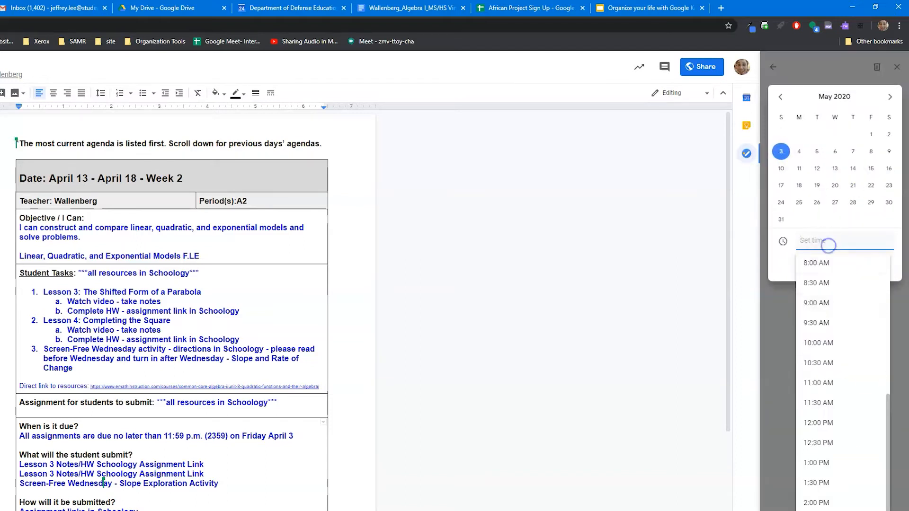
pyautogui.scroll(-5, 819, 385)
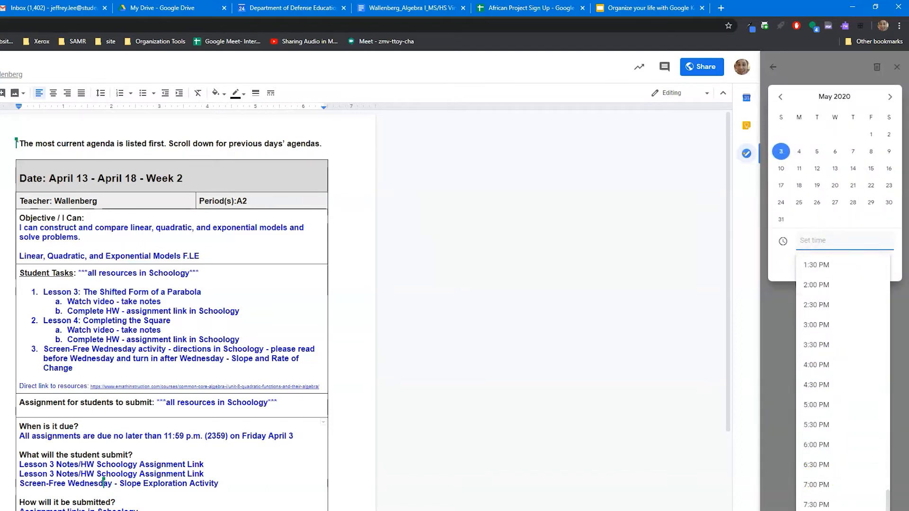
pyautogui.click(833, 248)
pyautogui.write('11:59')
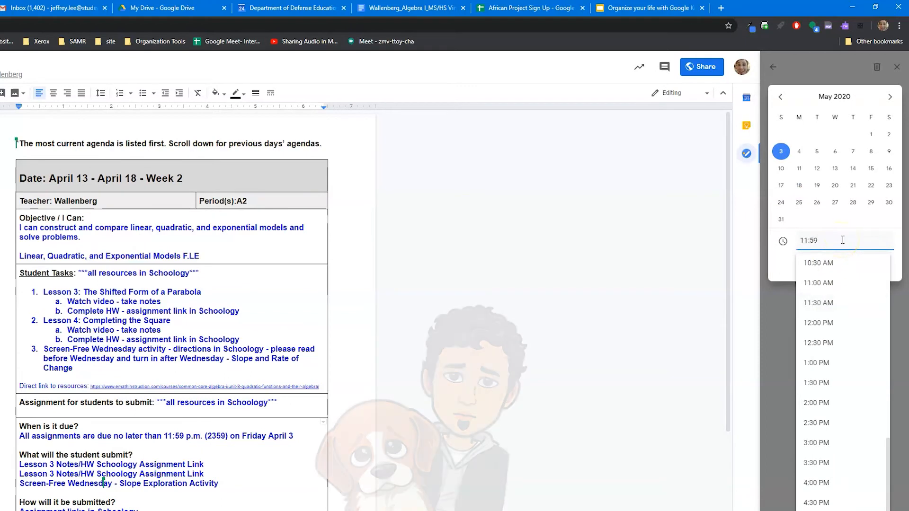
pyautogui.click(877, 263)
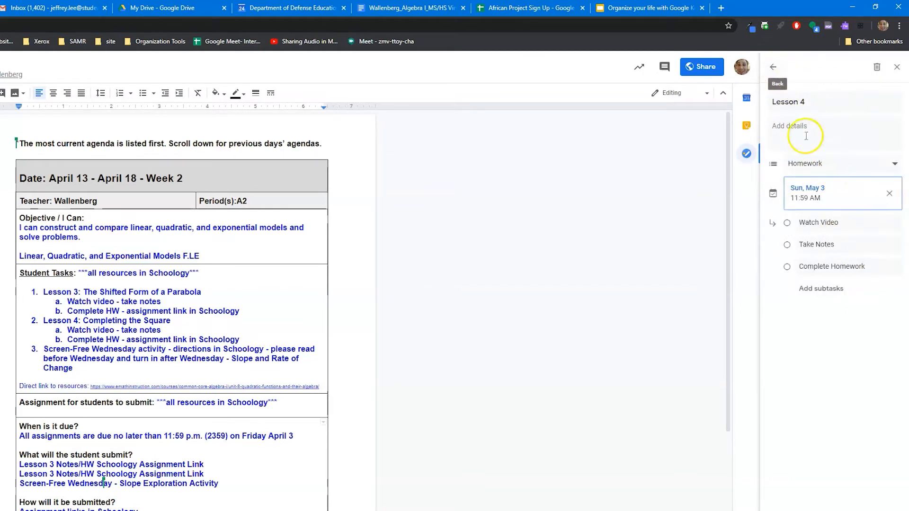
# Return to the Homework list, clear the blank task and move Lesson 3 with its subtasks above Lesson 4.
pyautogui.click(777, 69)
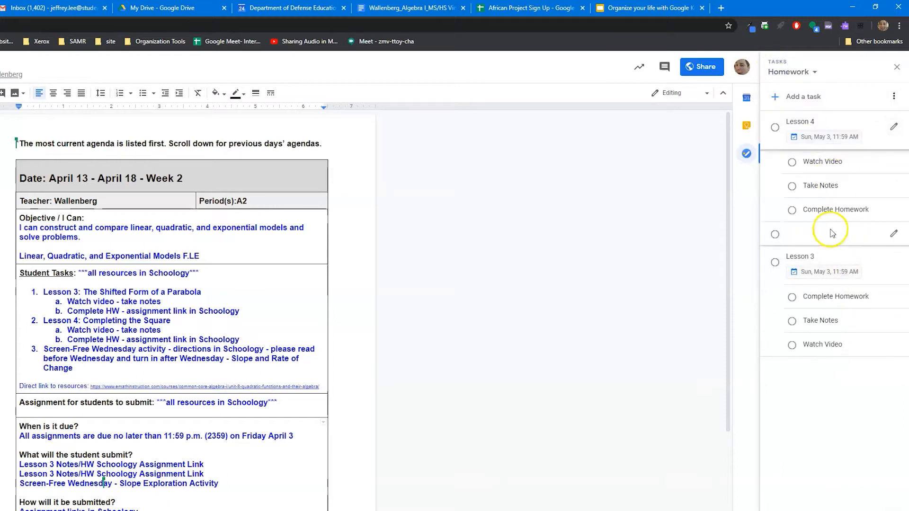
pyautogui.click(777, 233)
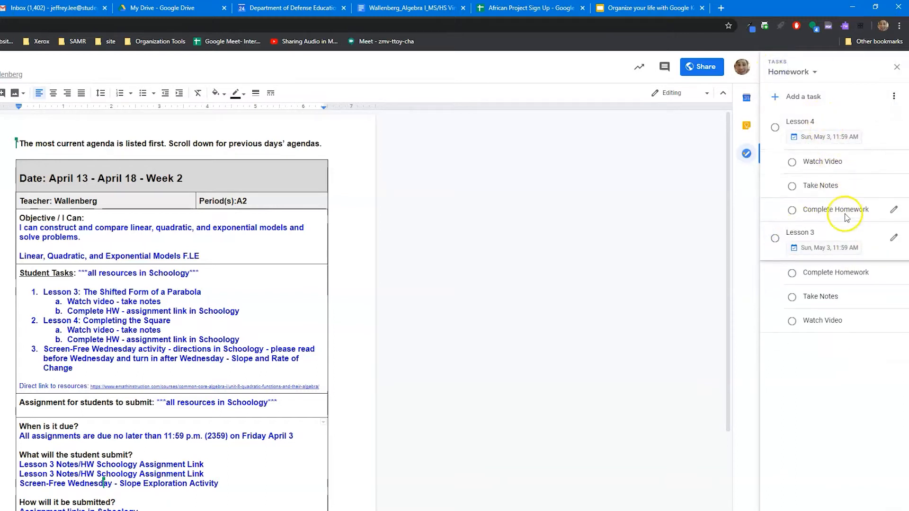
pyautogui.moveTo(817, 230); pyautogui.dragTo(819, 118)
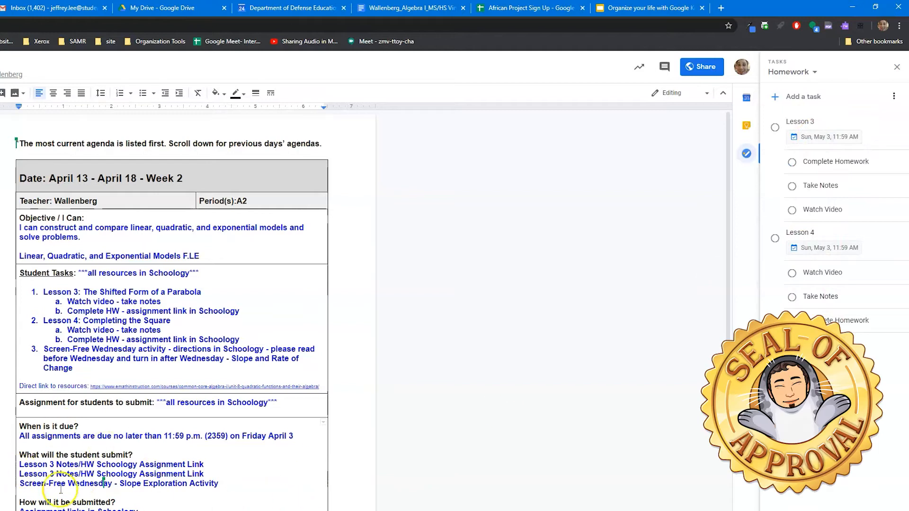
# Add a task named "Screen Free Wednesday Activity" to the Homework list and open its details.
pyautogui.rightClick(812, 93)
pyautogui.click(811, 96)
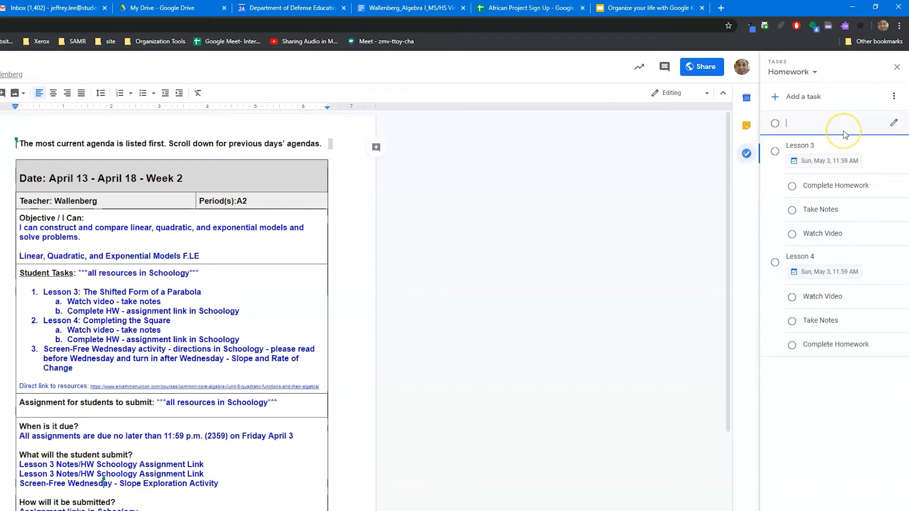
pyautogui.write('Screen Free Wednesday Activity')
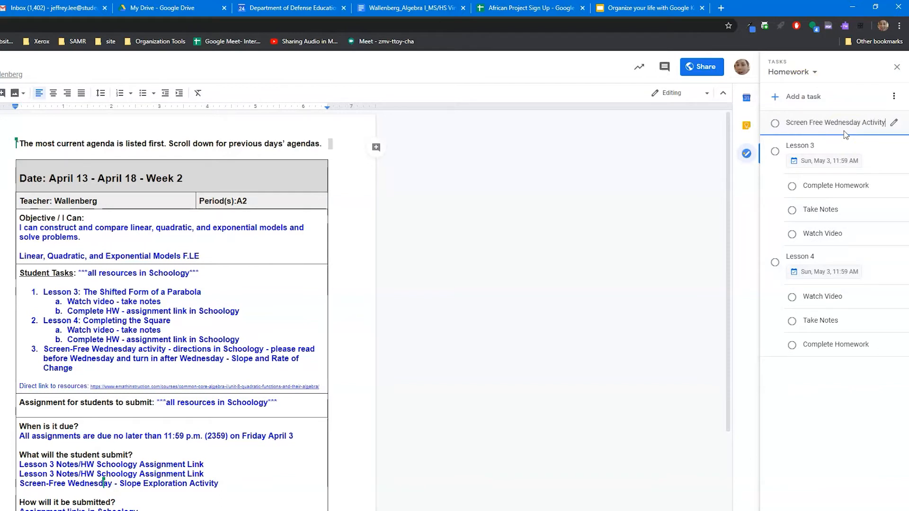
pyautogui.click(893, 123)
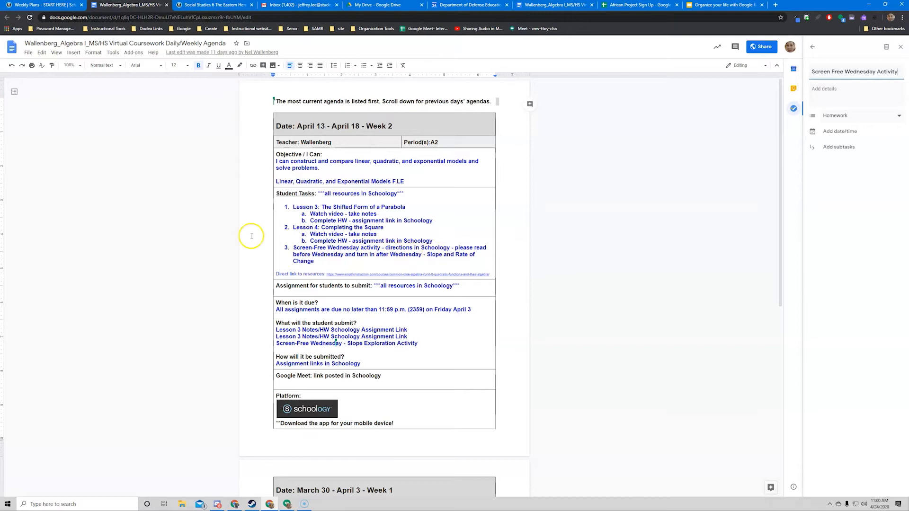
# Switch to Schoology and open the Screen-Free Wednesday Activity from the course's Week 2: 4/13/20 - 4/17/20 folder.
pyautogui.click(67, 4)
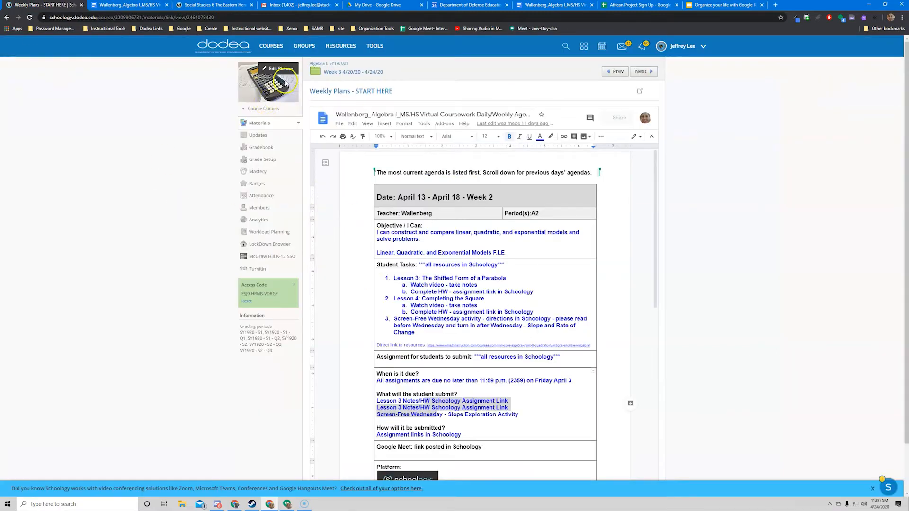
pyautogui.click(263, 123)
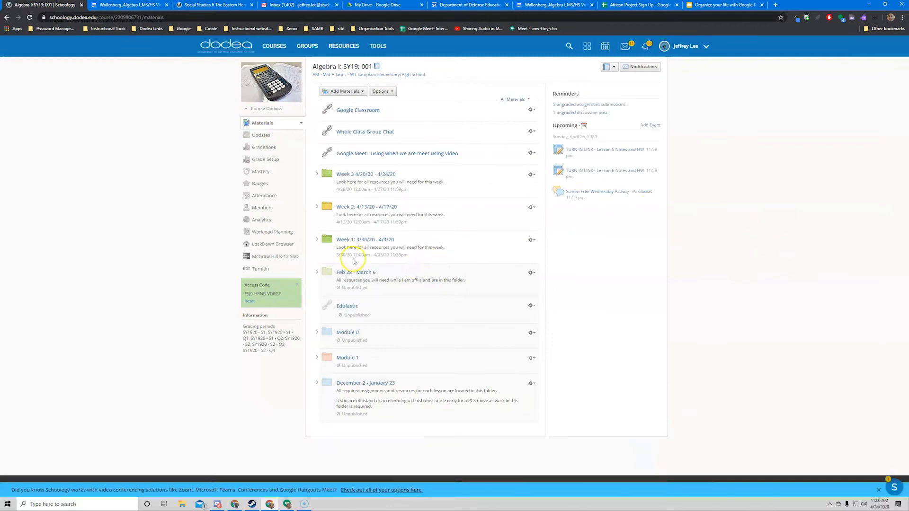
pyautogui.click(371, 207)
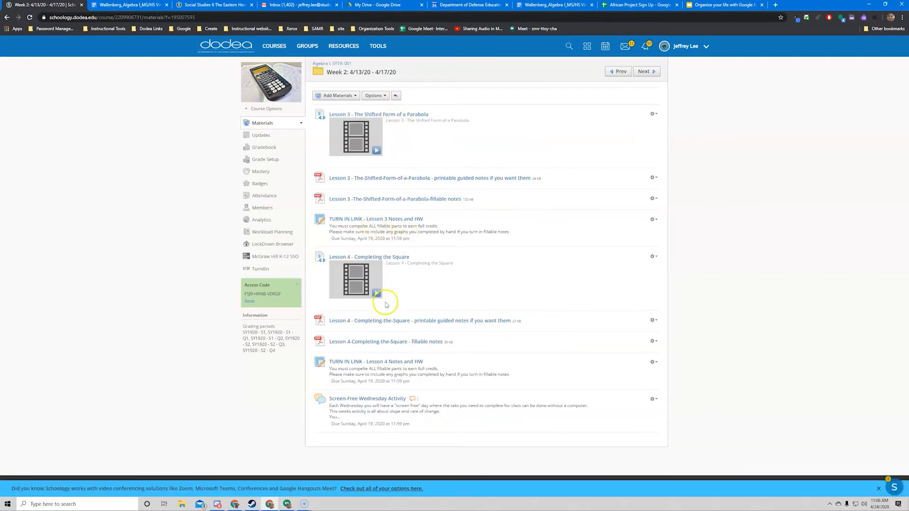
pyautogui.click(359, 399)
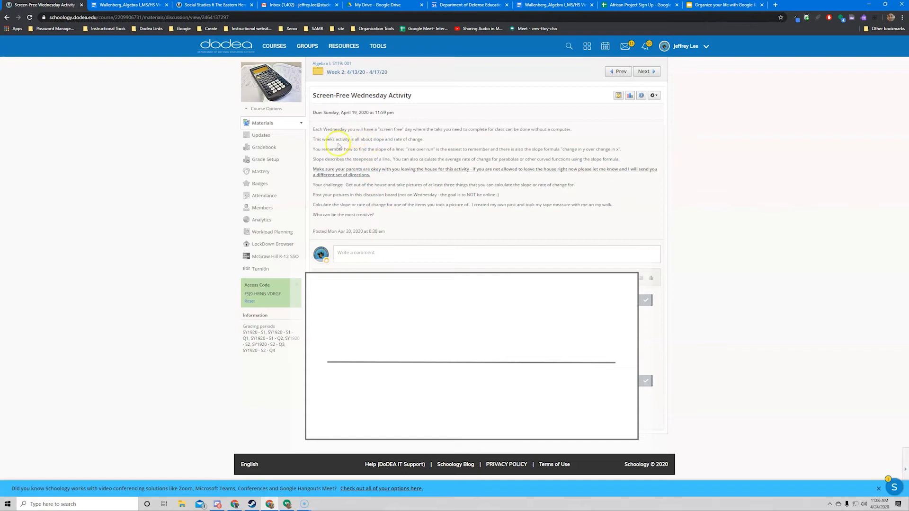
# Copy the activity directions from "You remember how to find the slope of a line" through "Who can be the most creative?".
pyautogui.moveTo(379, 218); pyautogui.dragTo(316, 130)
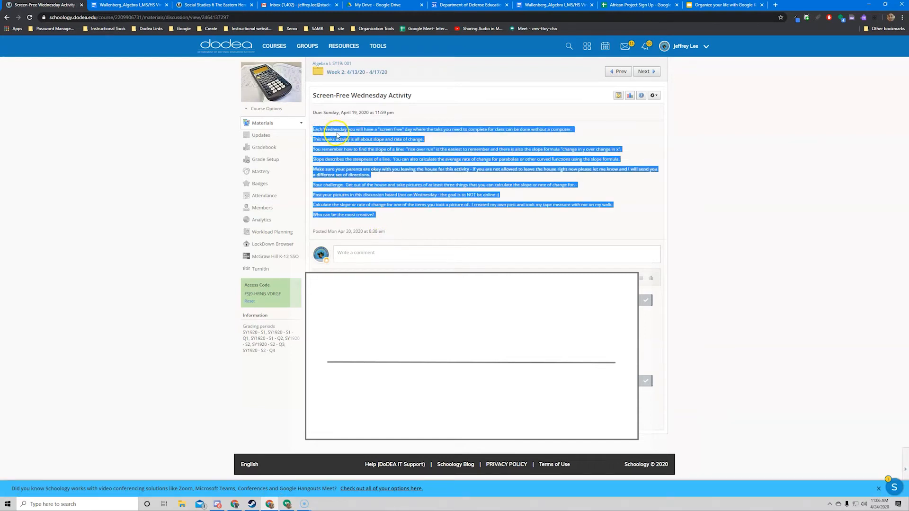
pyautogui.click(339, 137)
pyautogui.moveTo(310, 145); pyautogui.dragTo(378, 216)
pyautogui.rightClick(499, 172)
pyautogui.click(499, 170)
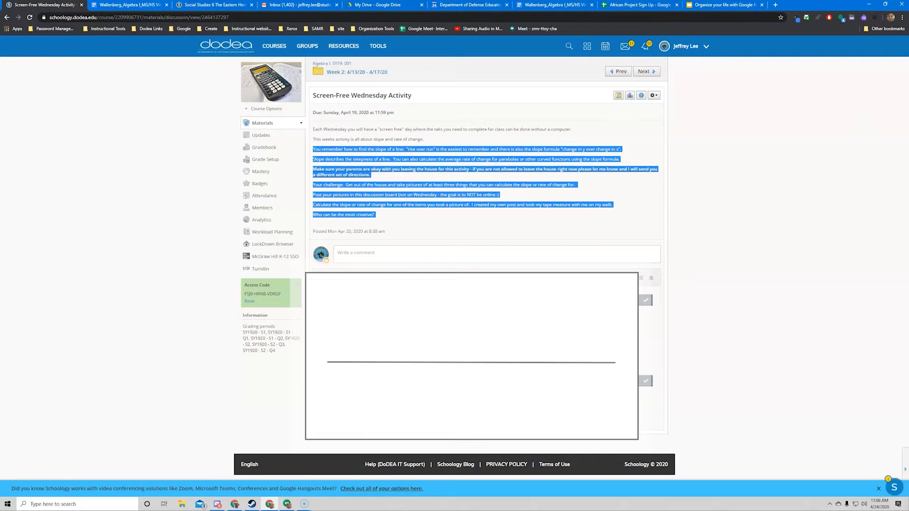
# Return to the agenda document, paste the directions into the Screen Free Wednesday Activity task's details, and move the task below Lesson 4.
pyautogui.click(119, 7)
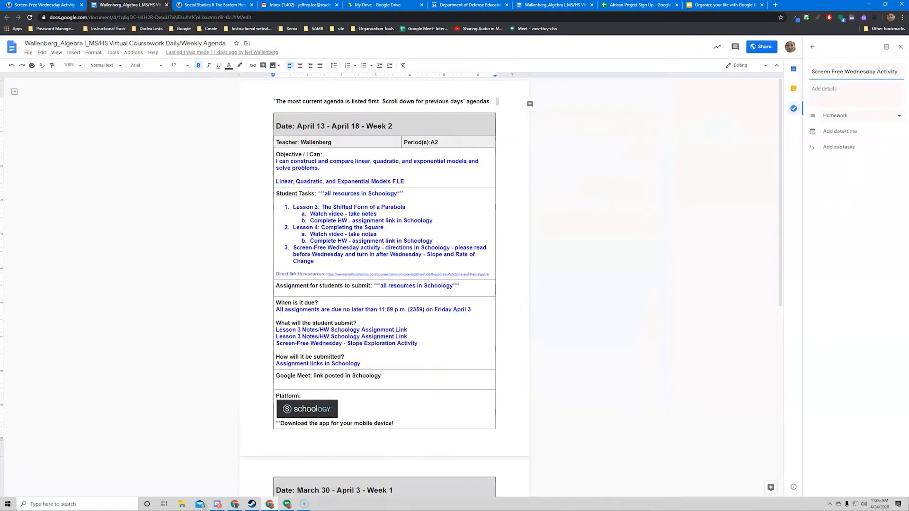
pyautogui.rightClick(825, 93)
pyautogui.click(833, 146)
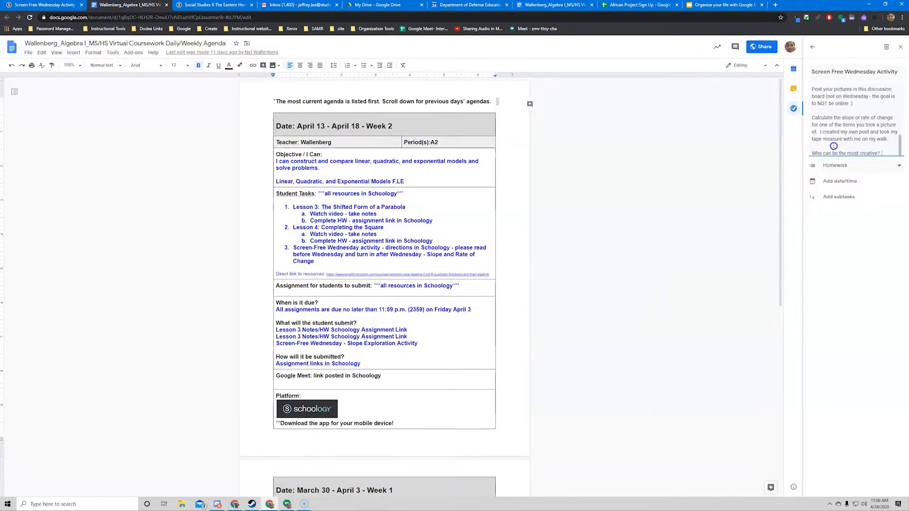
pyautogui.scroll(5, 852, 118)
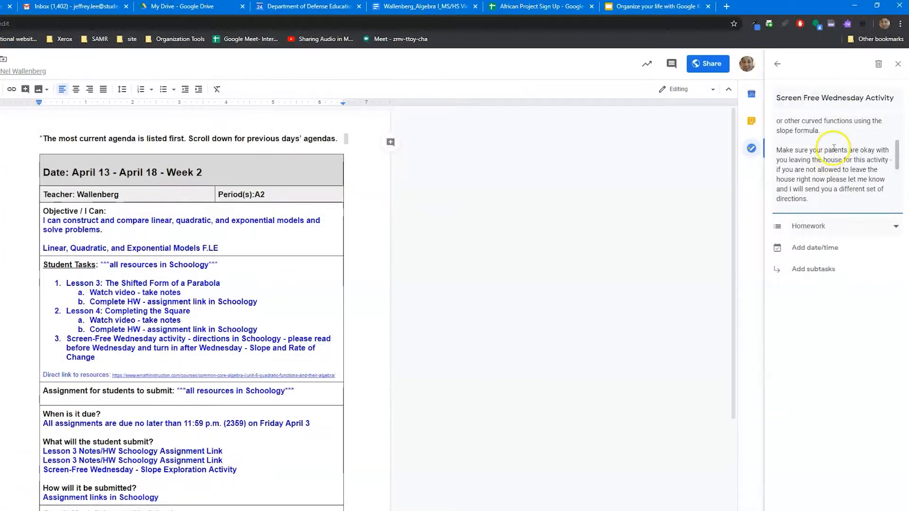
pyautogui.click(776, 64)
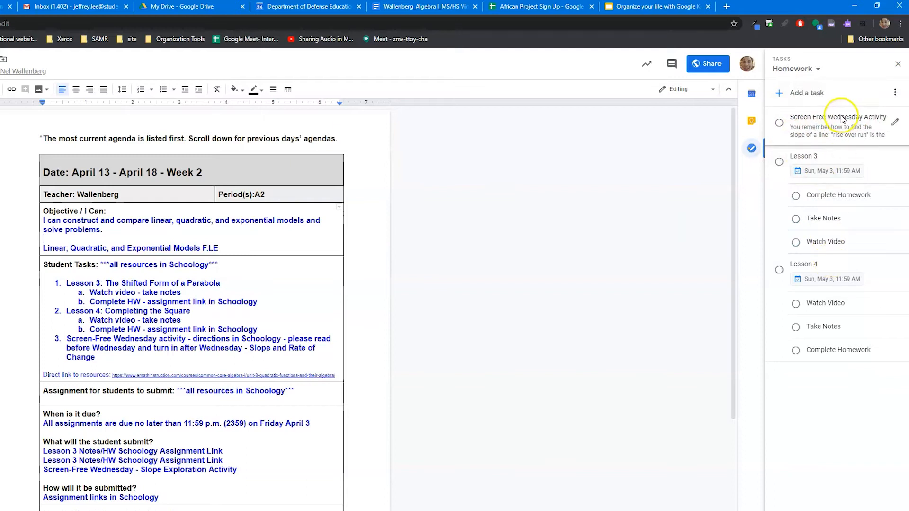
pyautogui.moveTo(810, 119); pyautogui.dragTo(818, 327)
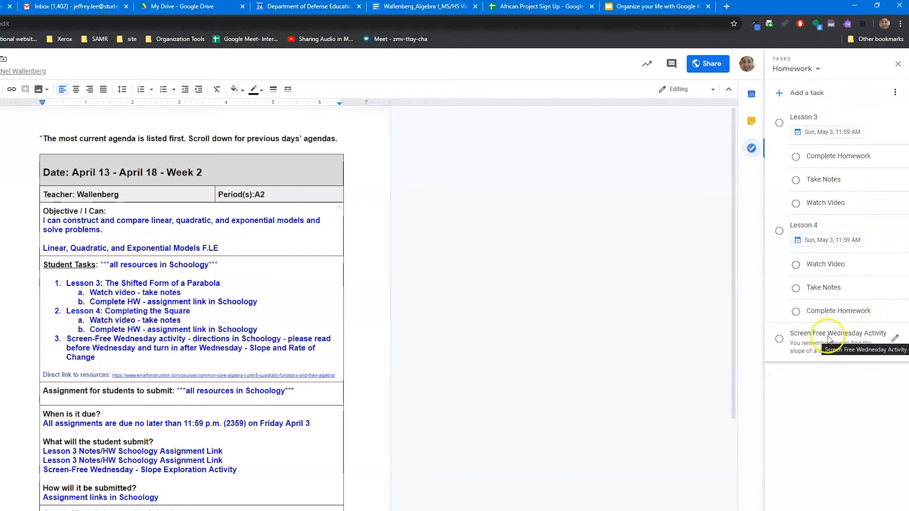
# Review the Screen Free Wednesday Activity task's details, and move the task between Lesson 3 and Lesson 4.
pyautogui.click(828, 336)
pyautogui.click(892, 340)
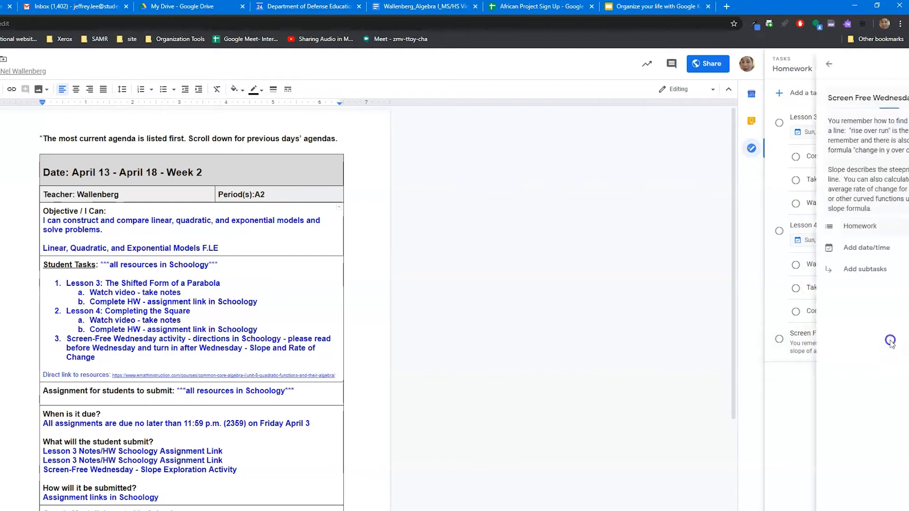
pyautogui.scroll(-3, 813, 169)
pyautogui.scroll(3, 813, 169)
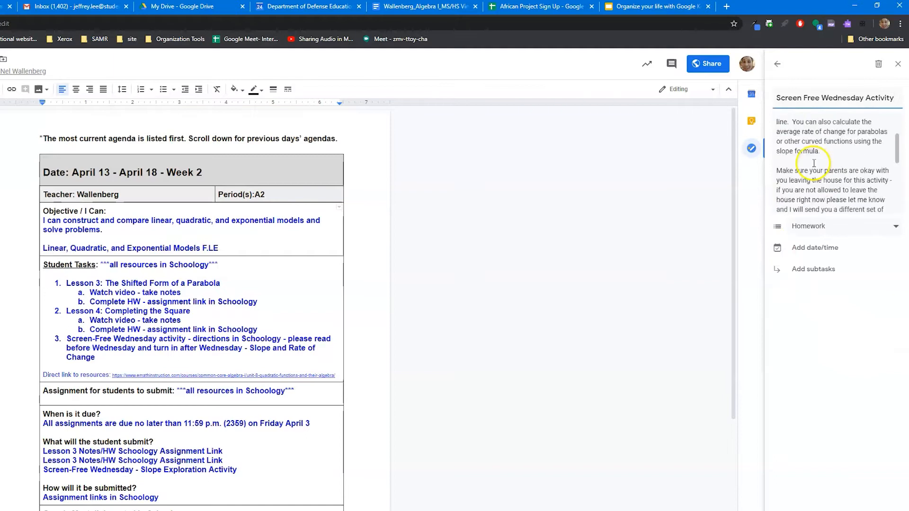
pyautogui.click(777, 64)
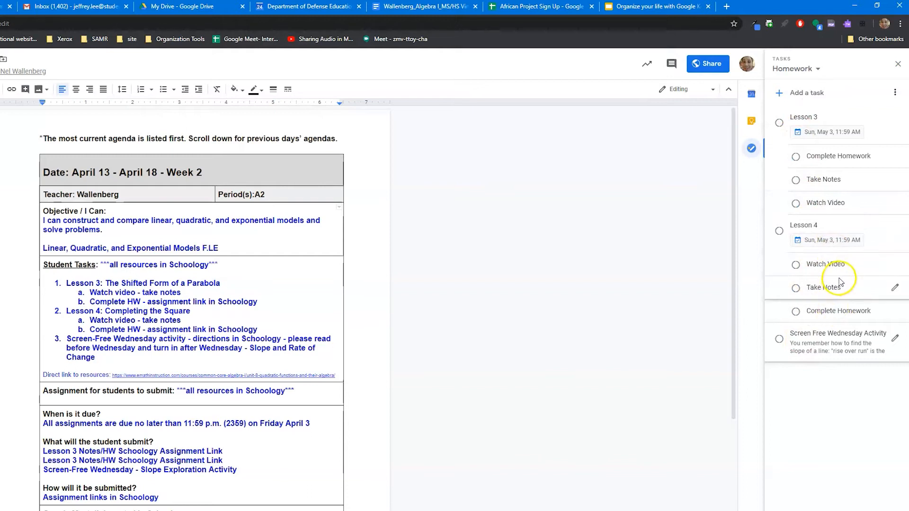
pyautogui.moveTo(833, 334); pyautogui.dragTo(836, 218)
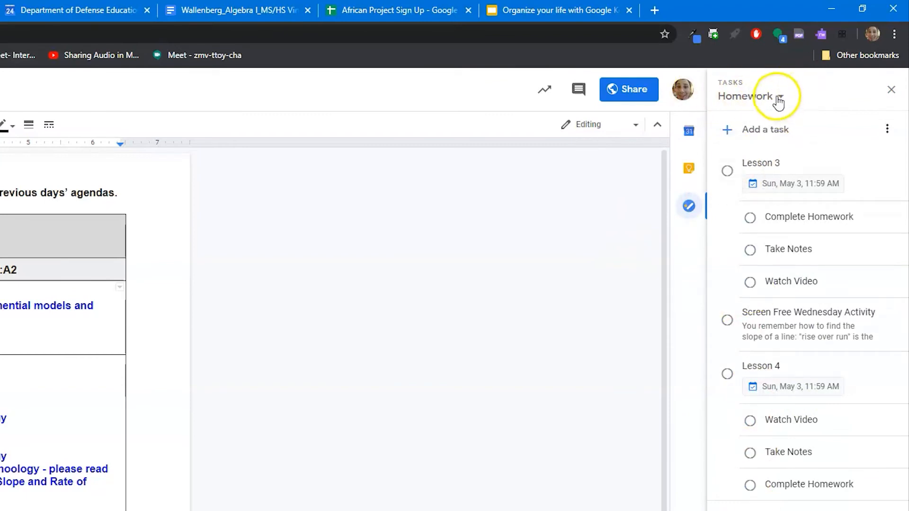
# Look over the task lists available besides Homework, keeping Homework as the current list.
pyautogui.click(776, 98)
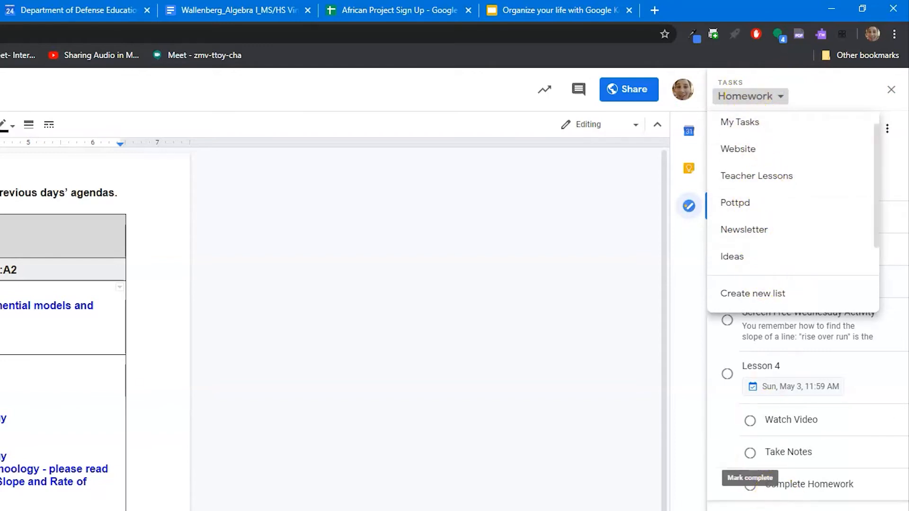
pyautogui.press('Escape')
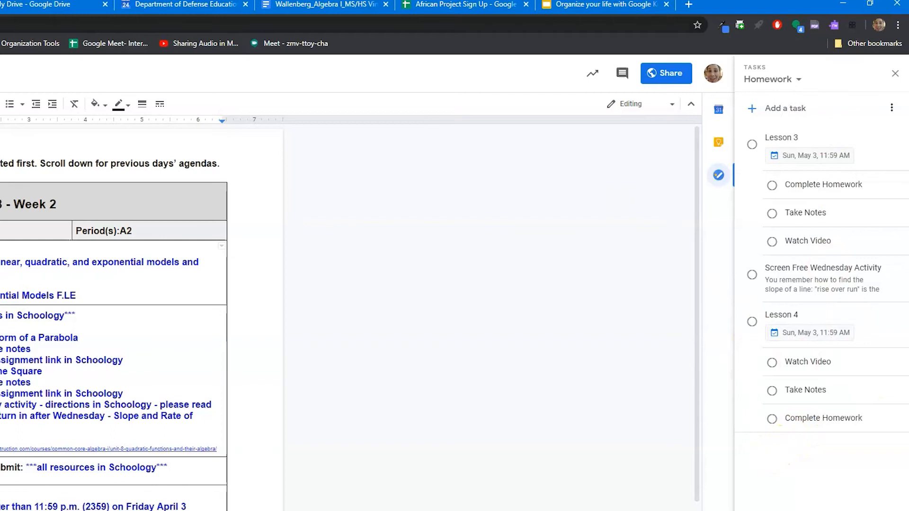
# Switch to the Social Studies 6 course in Schoology and open the April 20-24 folder's African Tourism Project Slideshow Instructions in a separate browser tab.
pyautogui.click(213, 6)
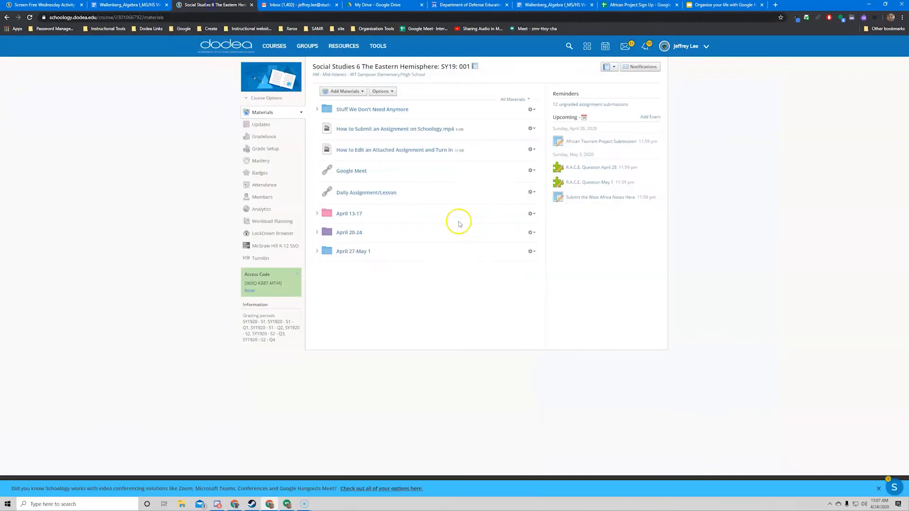
pyautogui.click(348, 234)
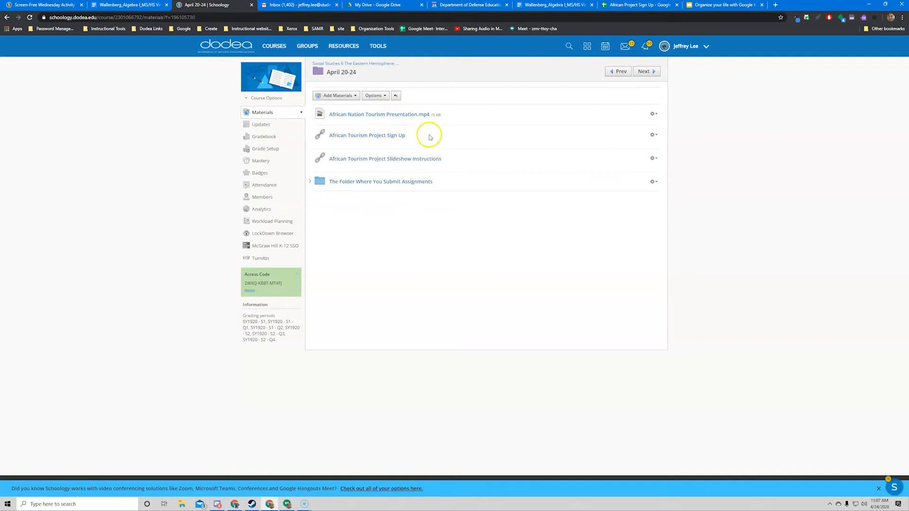
pyautogui.click(361, 158)
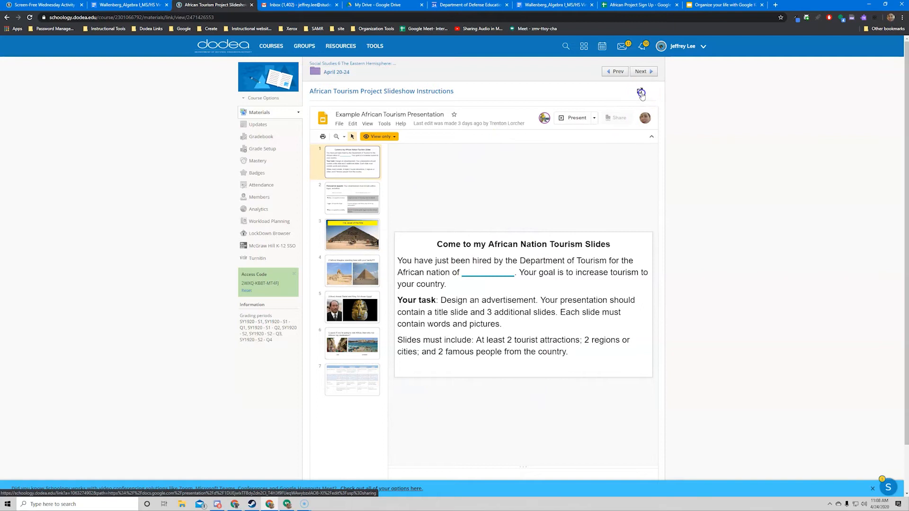
pyautogui.click(640, 91)
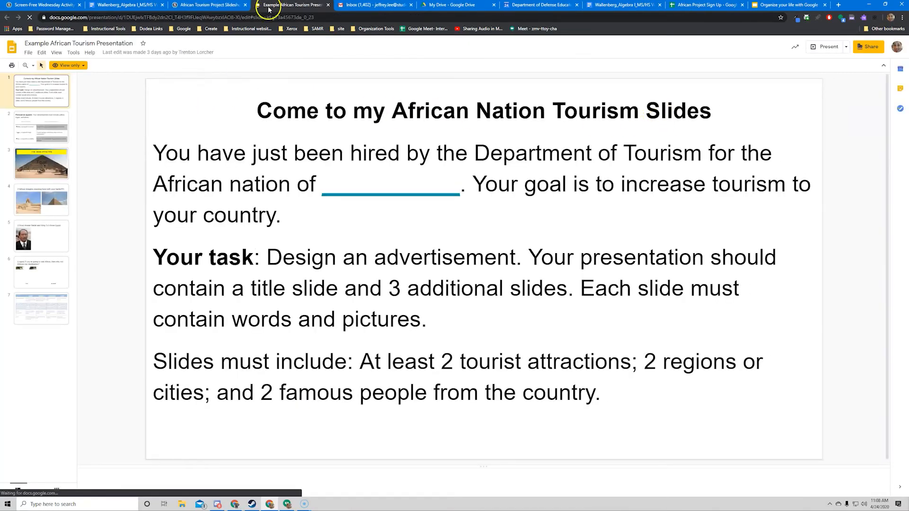
# Close the Wallenberg Algebra document beside the Schoology pages and the Screen-Free Wednesday Activity page.
pyautogui.click(124, 5)
pyautogui.click(163, 6)
pyautogui.click(74, 6)
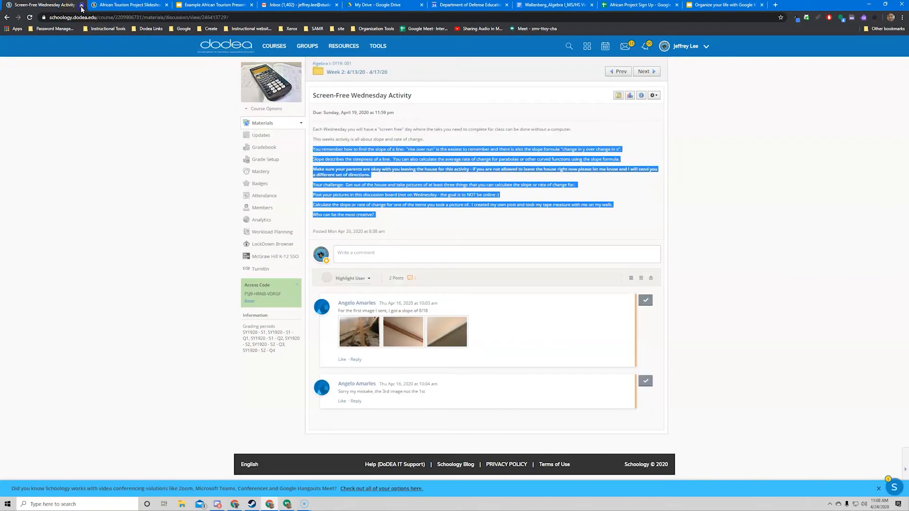
pyautogui.click(82, 6)
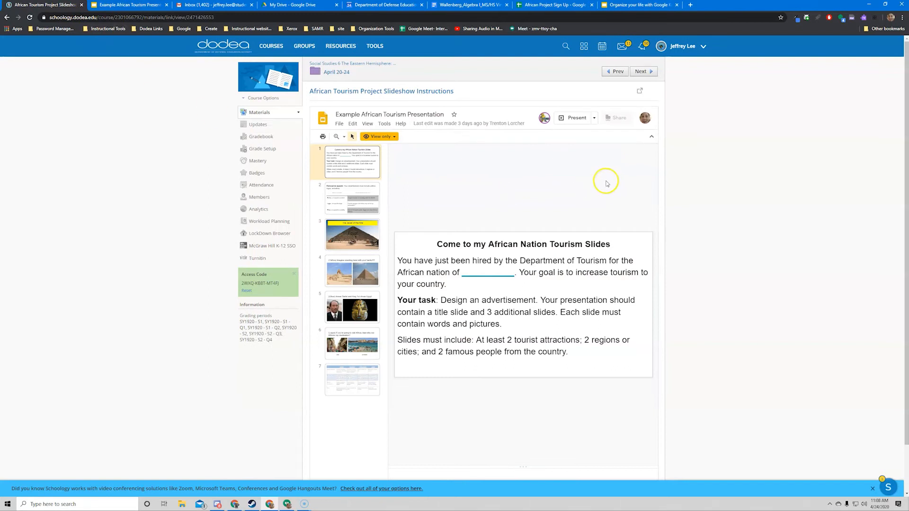
# Open the African Tourism Project Submission from the April 20-24 folder's The Folder Where You Submit Assignments, and check it alongside the example presentation.
pyautogui.click(344, 75)
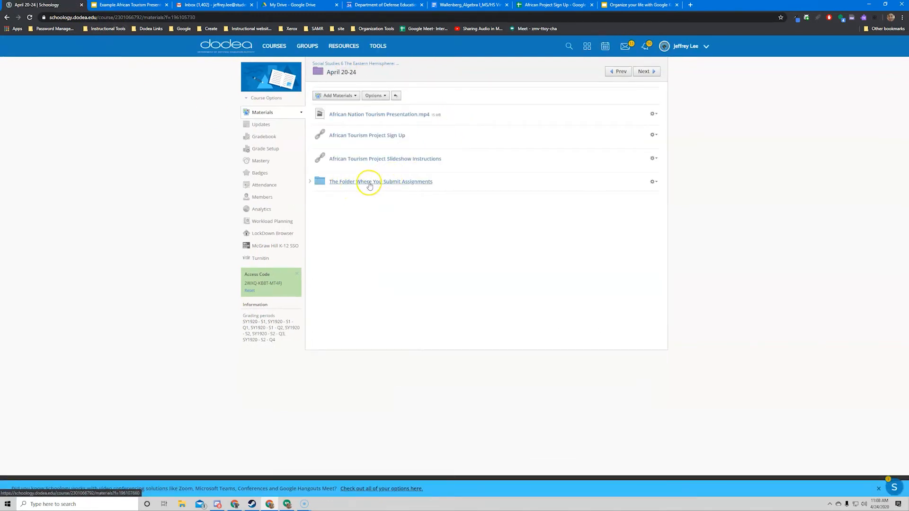
pyautogui.click(369, 182)
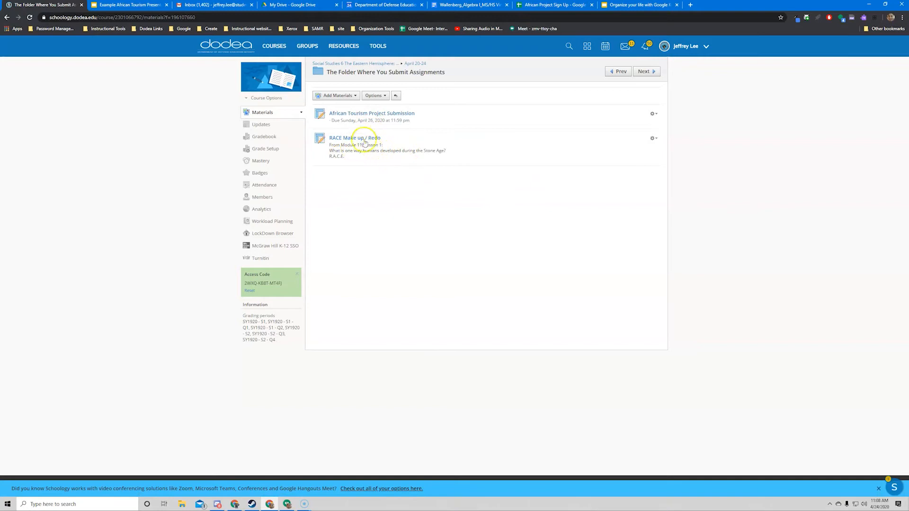
pyautogui.click(402, 115)
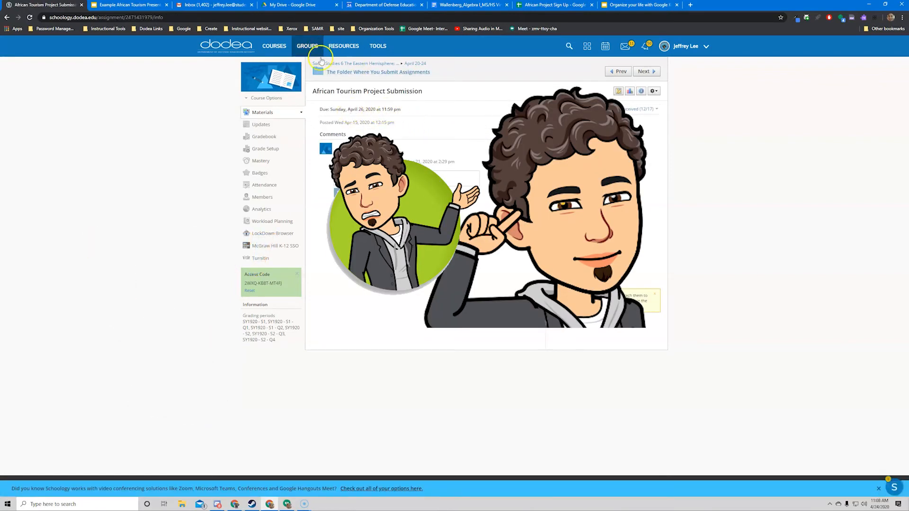
pyautogui.click(136, 7)
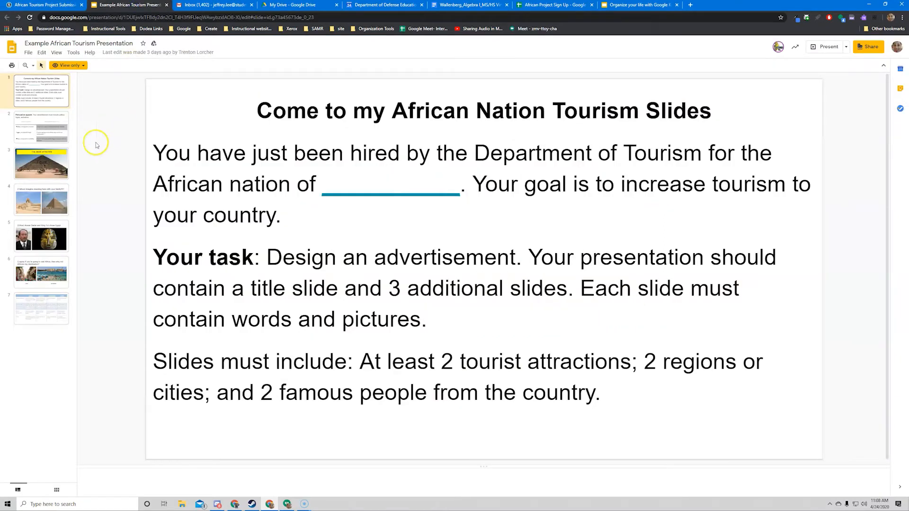
pyautogui.click(72, 6)
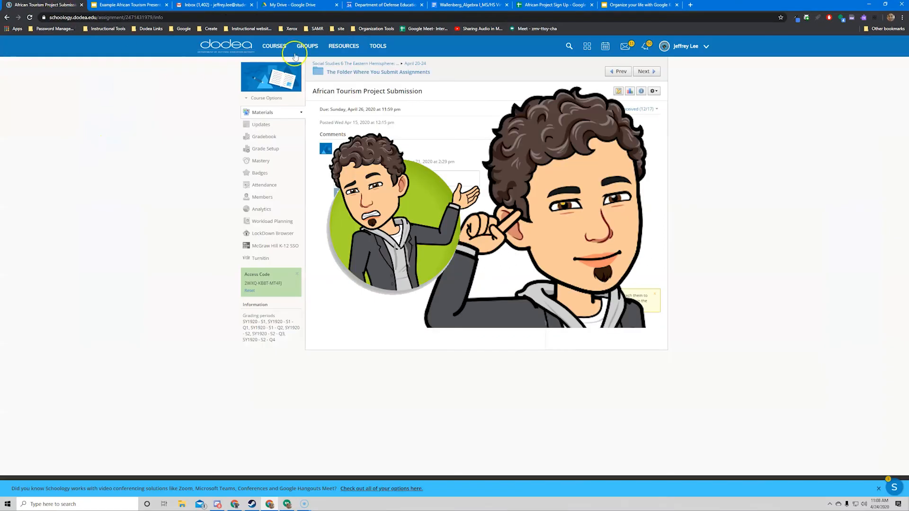
# Return Schoology to the April 20-24 folder, and look through slides 2, 3, 4 and 6 of the Example African Tourism Presentation.
pyautogui.click(416, 65)
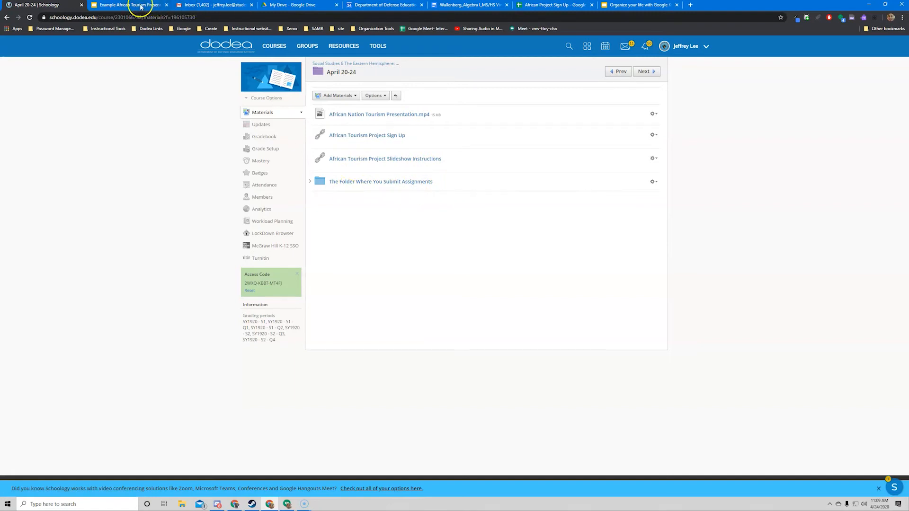
pyautogui.click(128, 6)
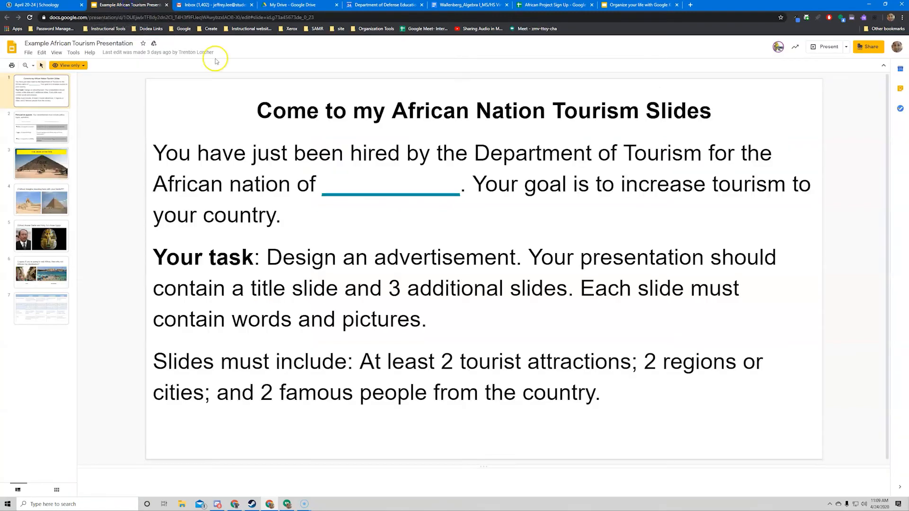
pyautogui.click(16, 127)
pyautogui.click(41, 164)
pyautogui.click(45, 212)
pyautogui.click(45, 262)
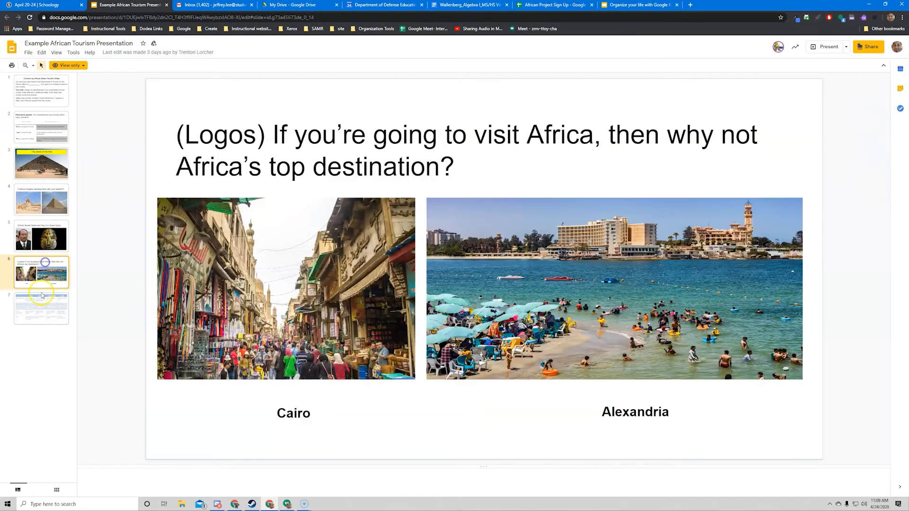